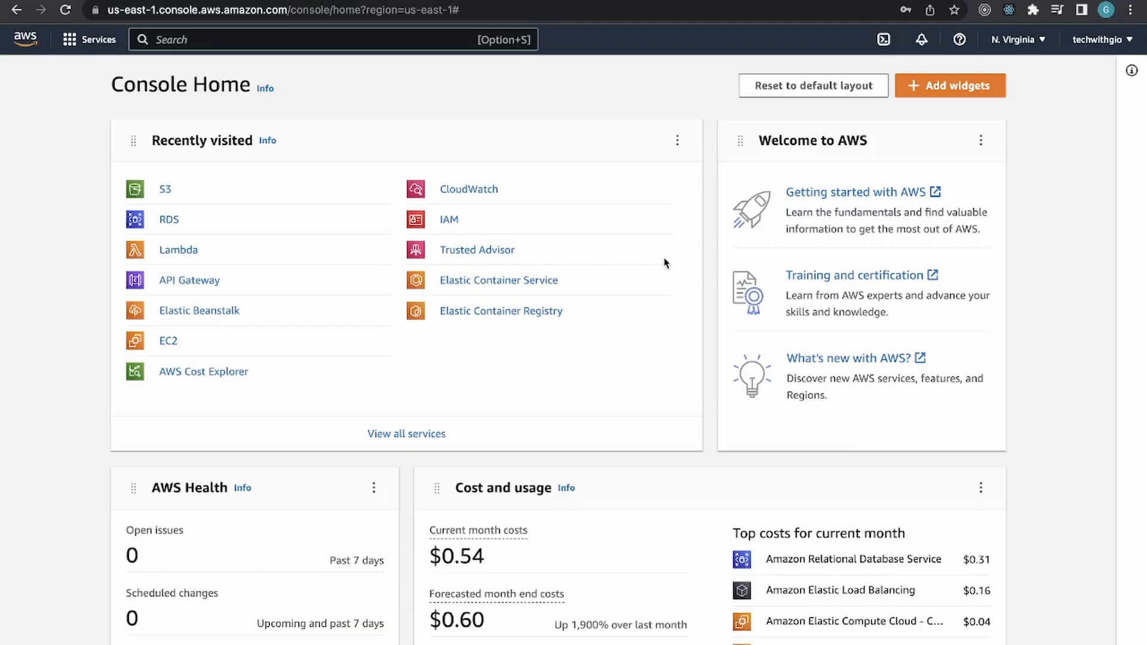
- Set the console region to US East (N. Virginia) and open the EC2 service
left_click(1029, 52)
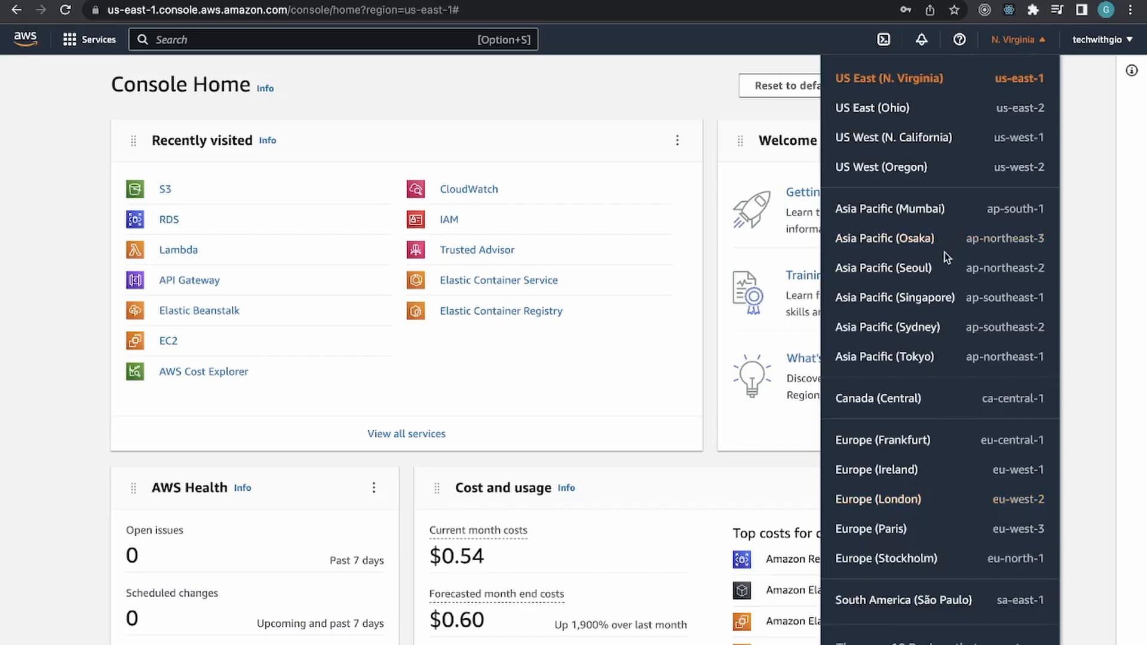
left_click(892, 83)
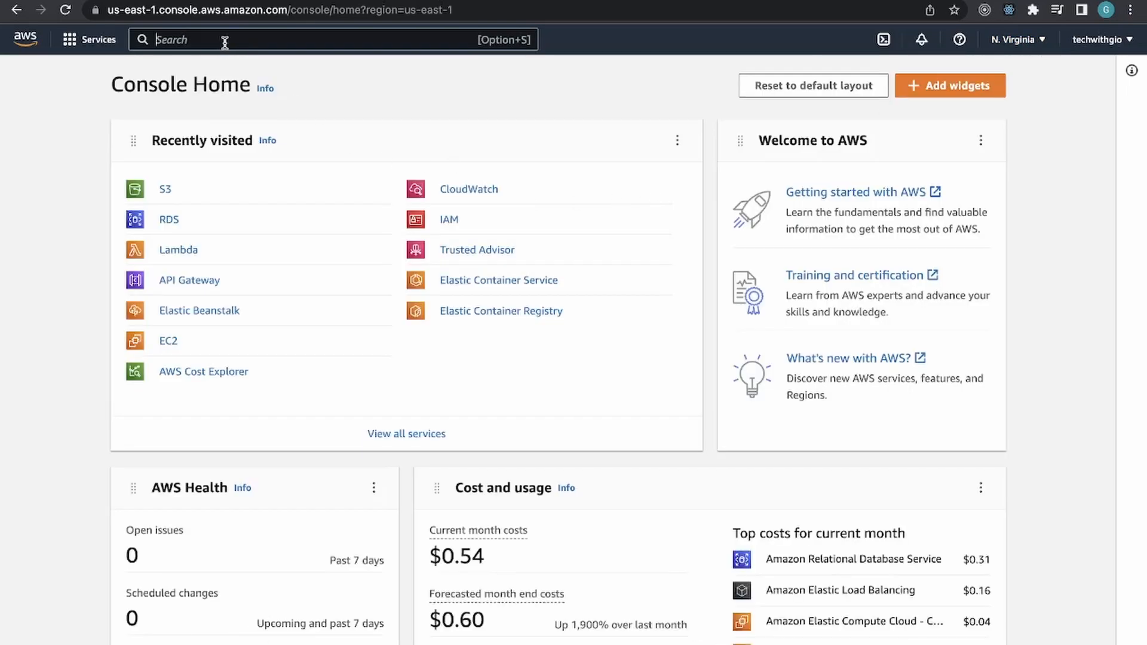
type("E")
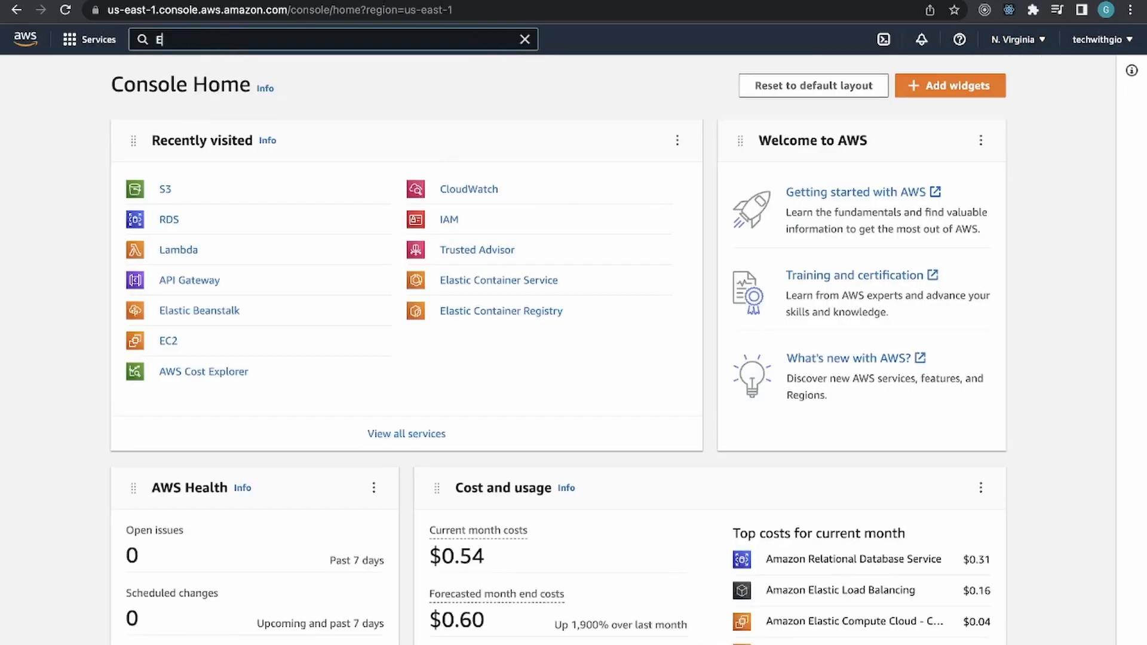
type("C2")
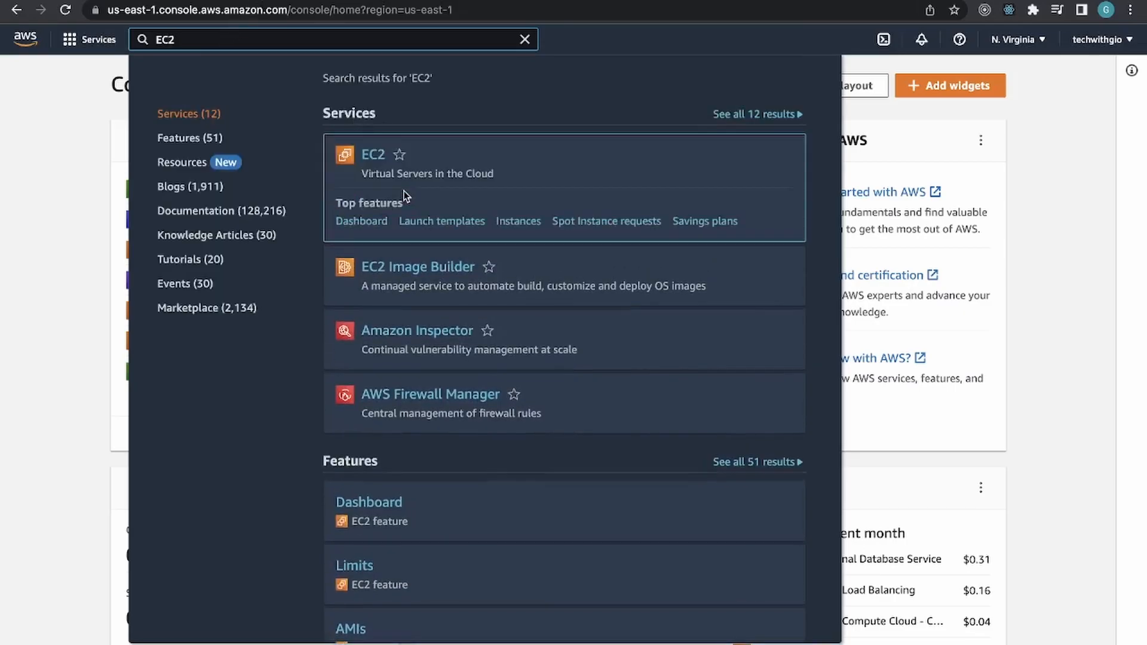
left_click(369, 156)
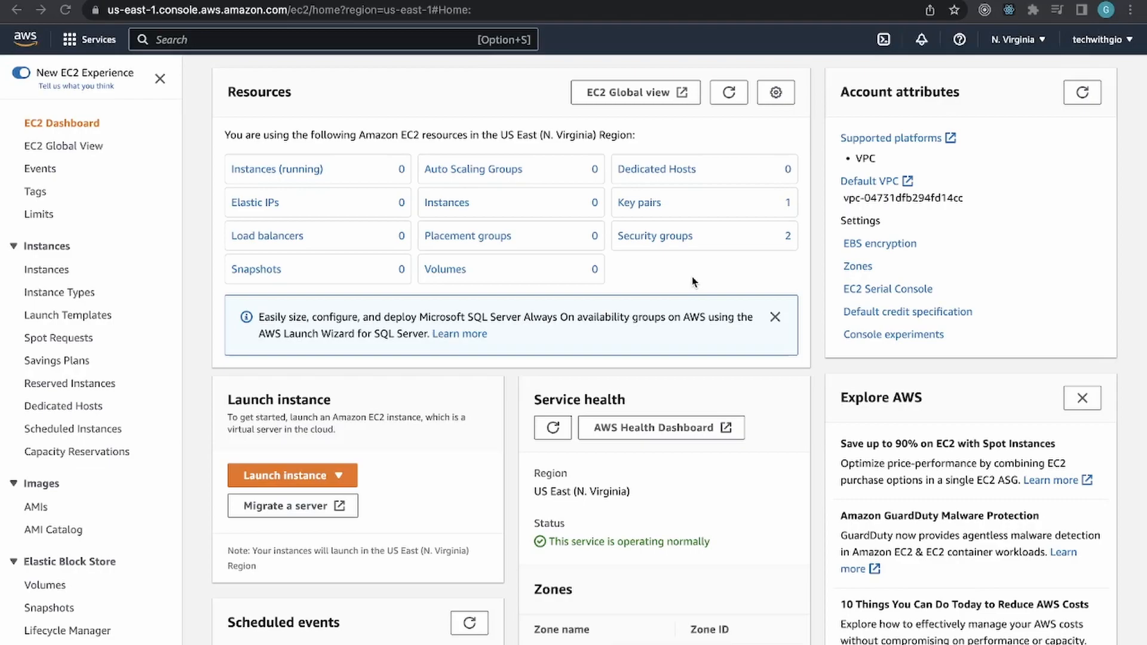
left_click(269, 174)
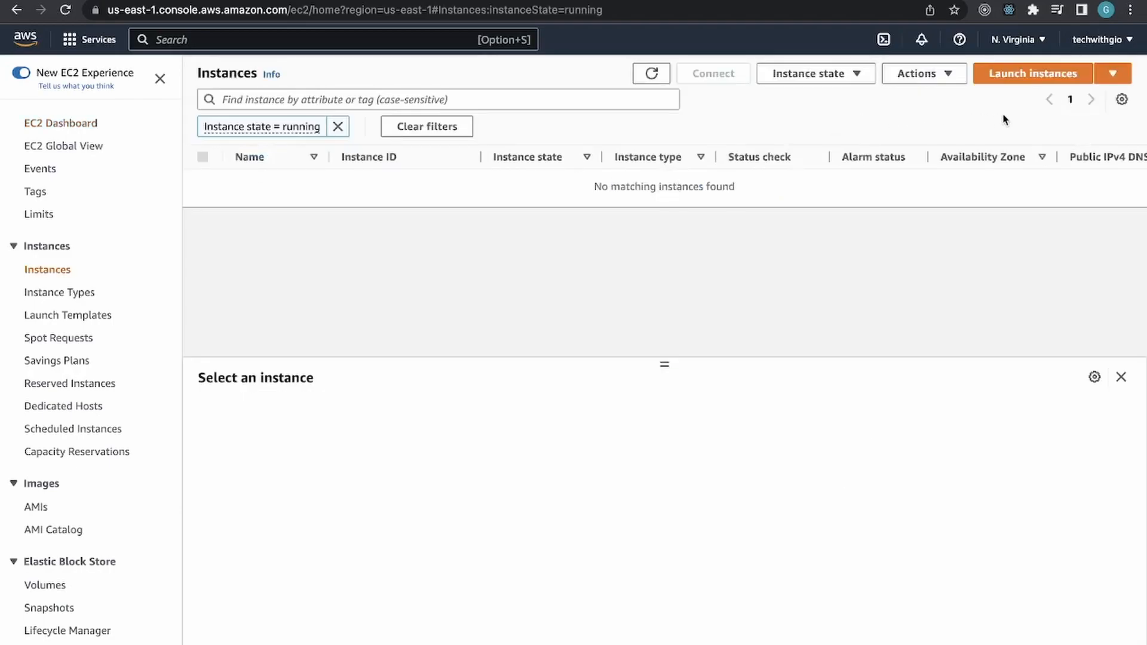
left_click(1035, 74)
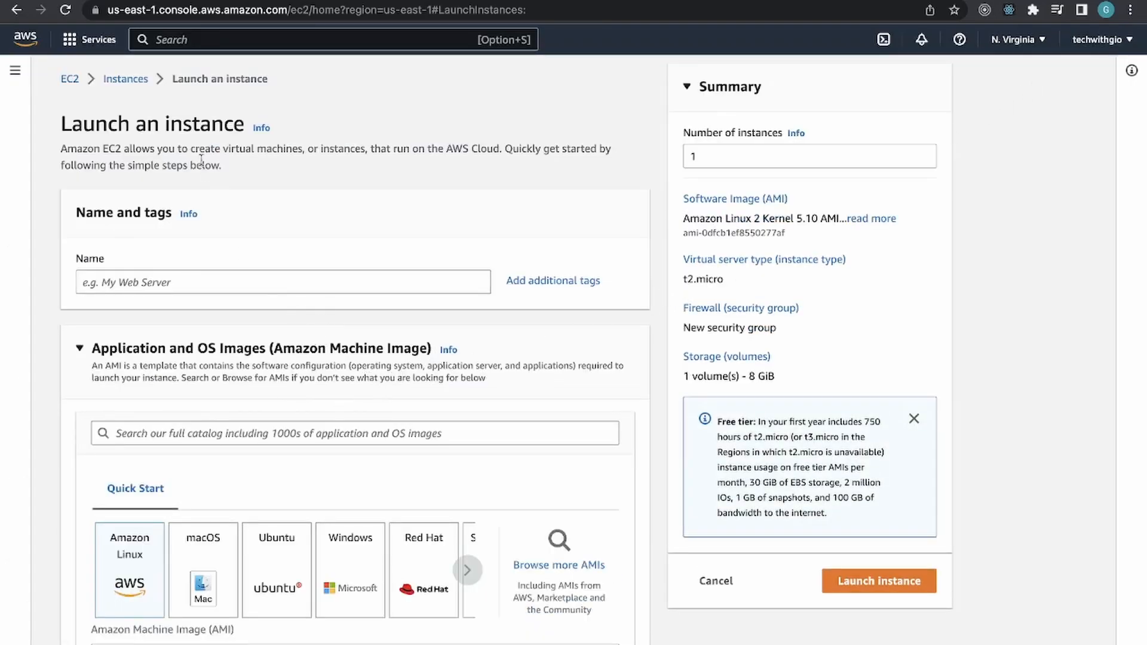
left_click(69, 79)
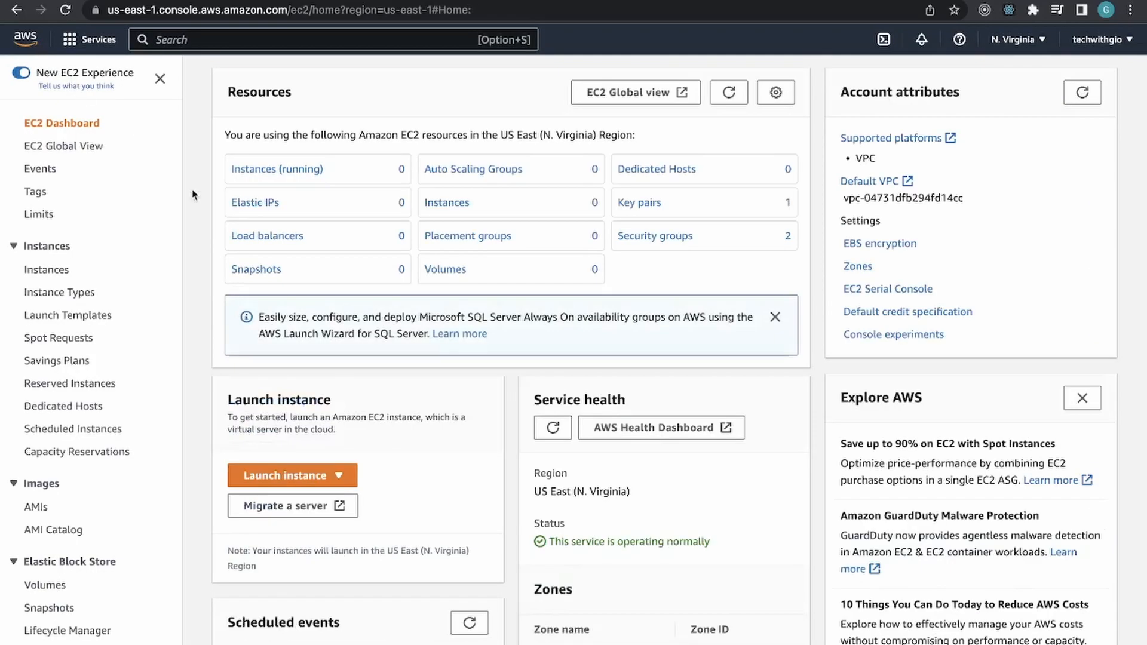
- Start launching a new EC2 instance and name it twg-server
left_click(316, 482)
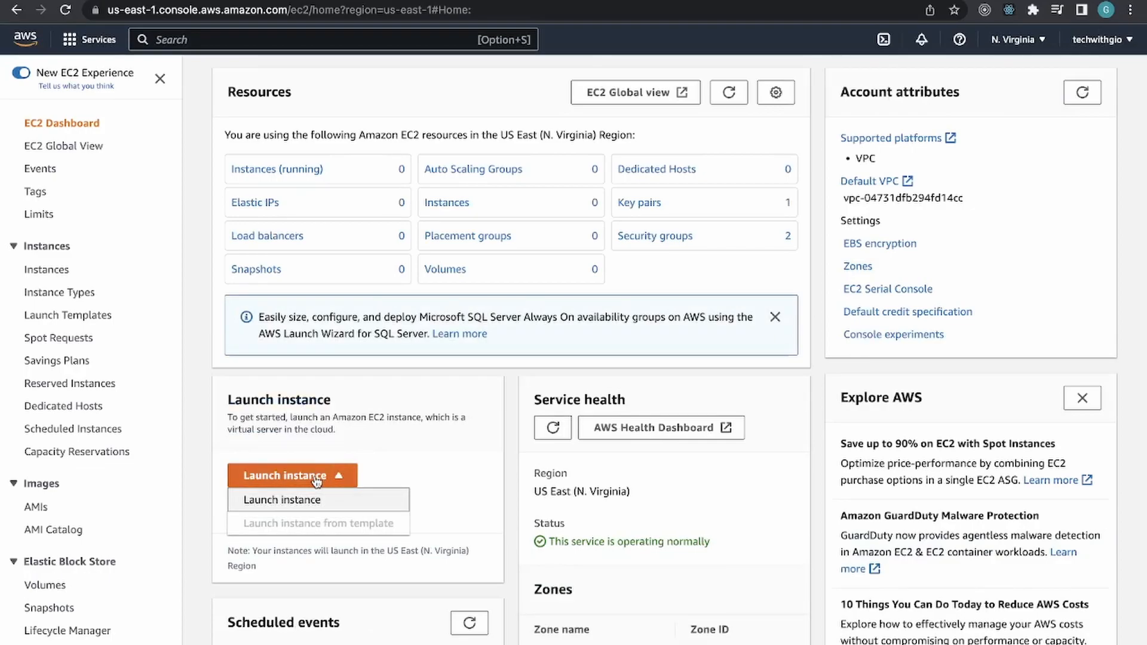
left_click(275, 508)
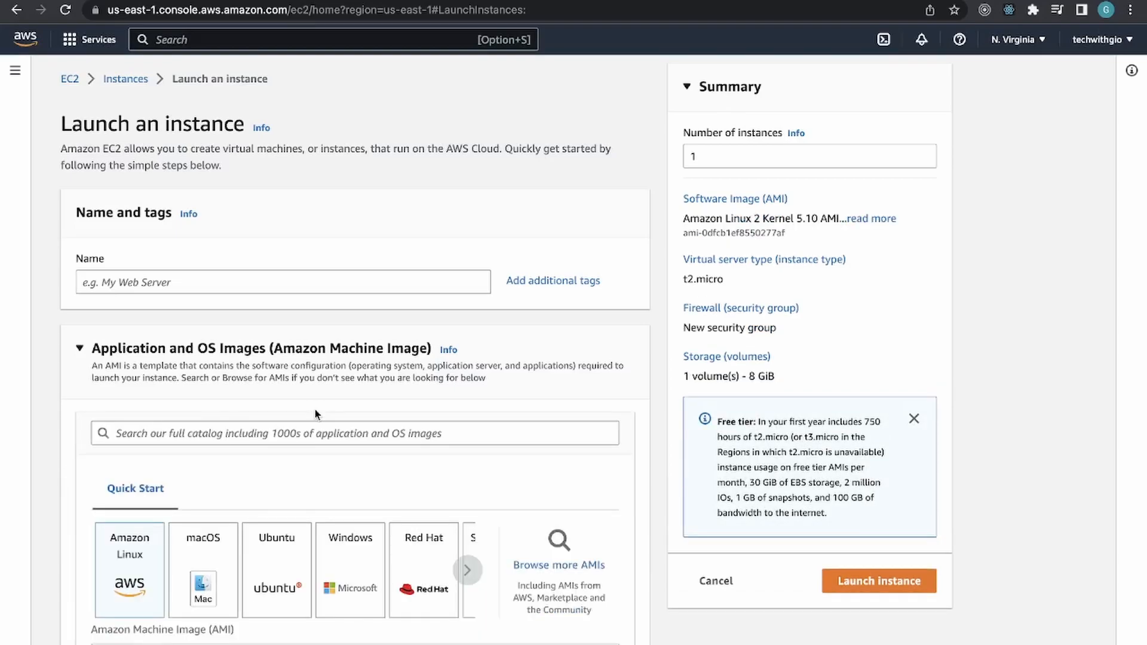
left_click(219, 285)
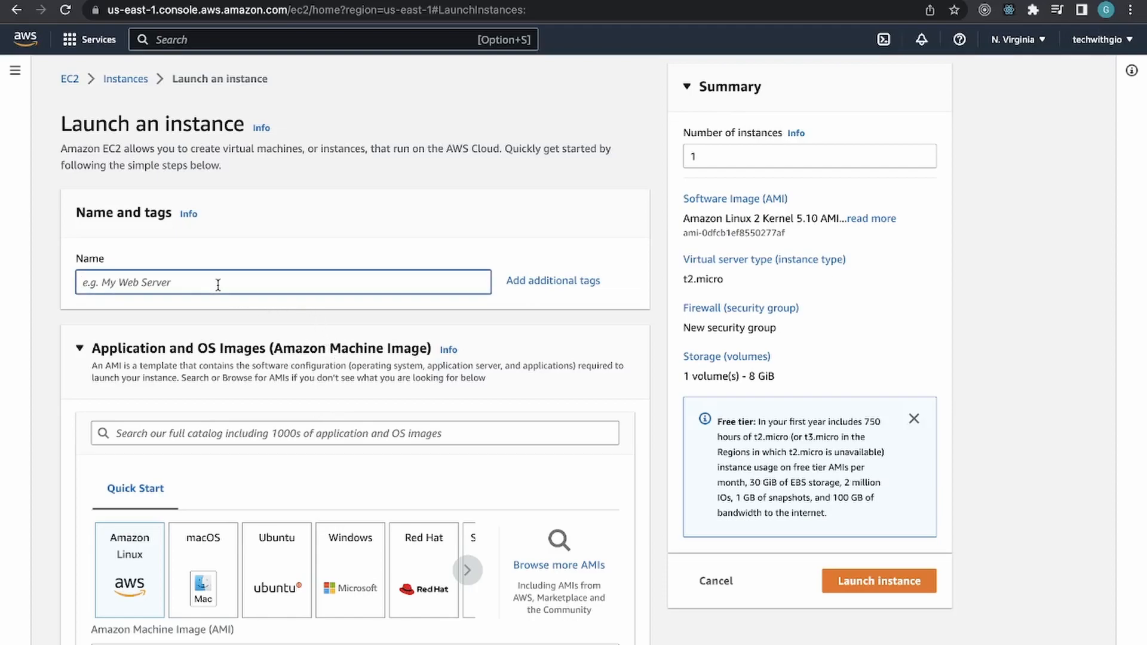
type("twg-server")
- Examine the Amazon Linux machine images available for the instance and their free tier eligibility
scroll(387, 415, "down", 5)
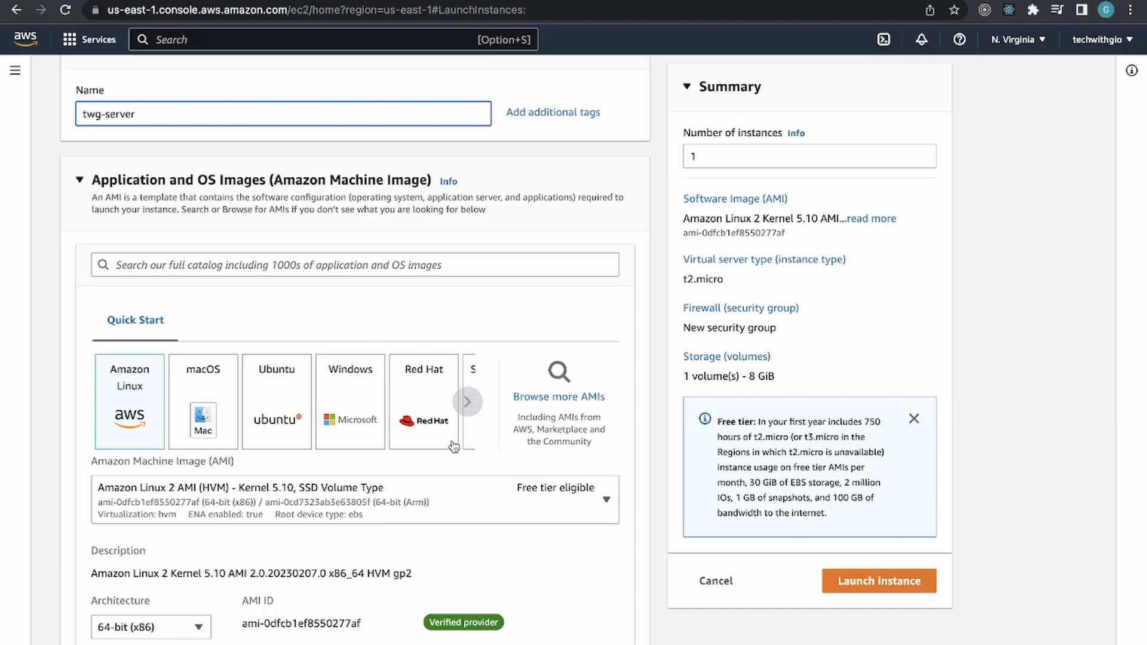
left_click(302, 266)
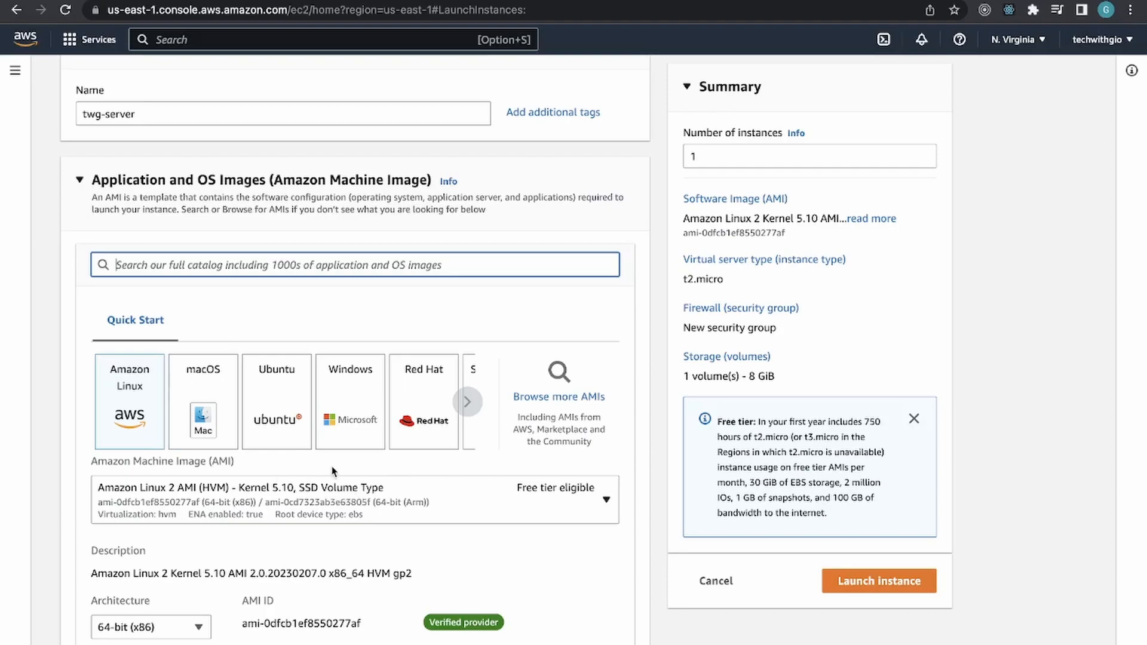
left_click(356, 504)
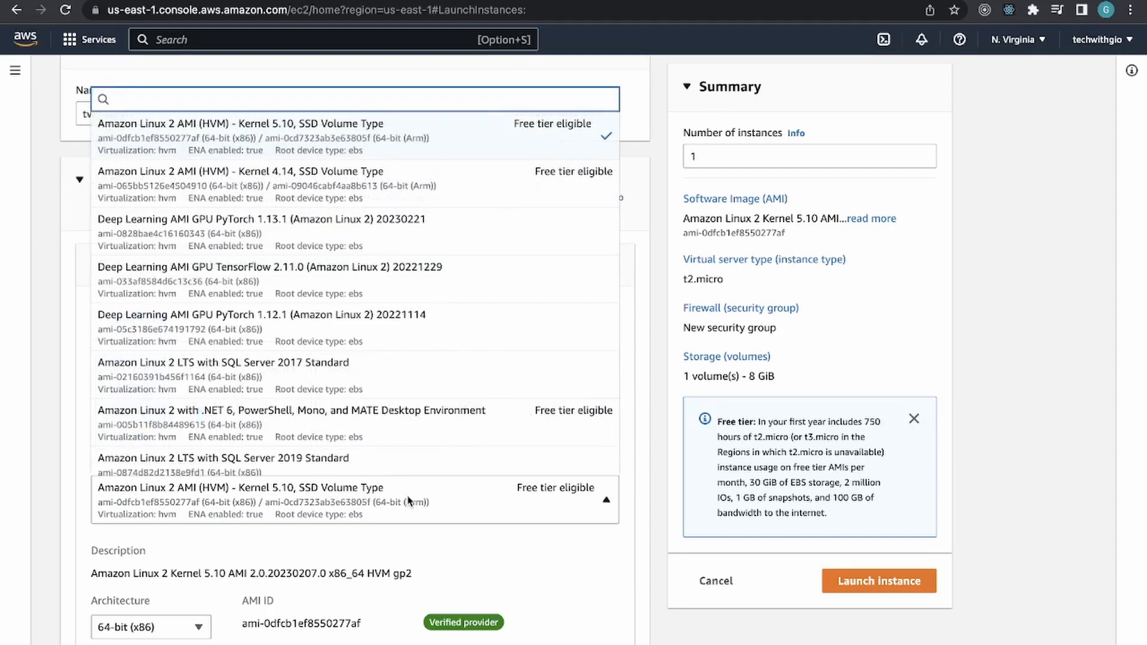
left_click(489, 514)
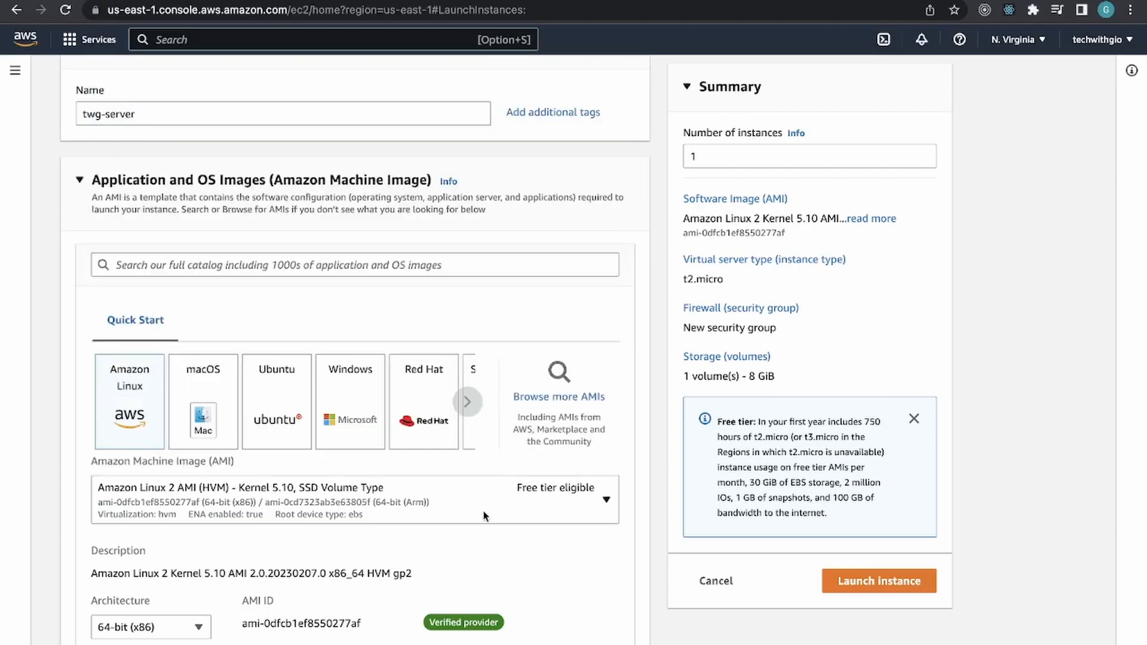
left_click(436, 517)
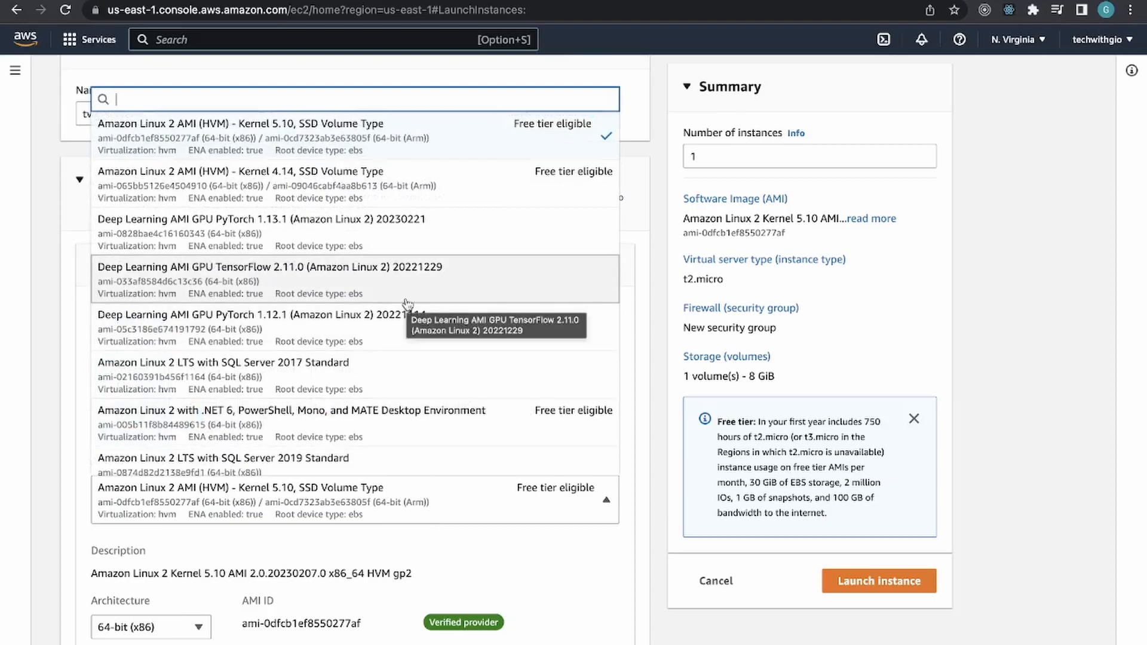
scroll(368, 356, "down", 1)
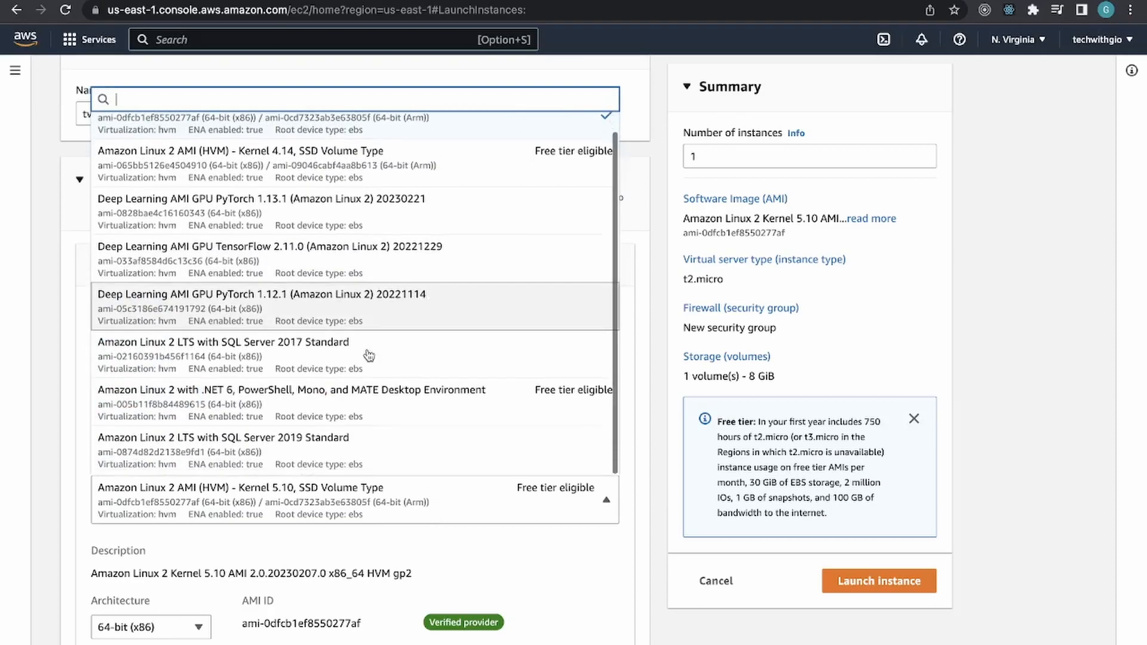
scroll(365, 422, "down", 1)
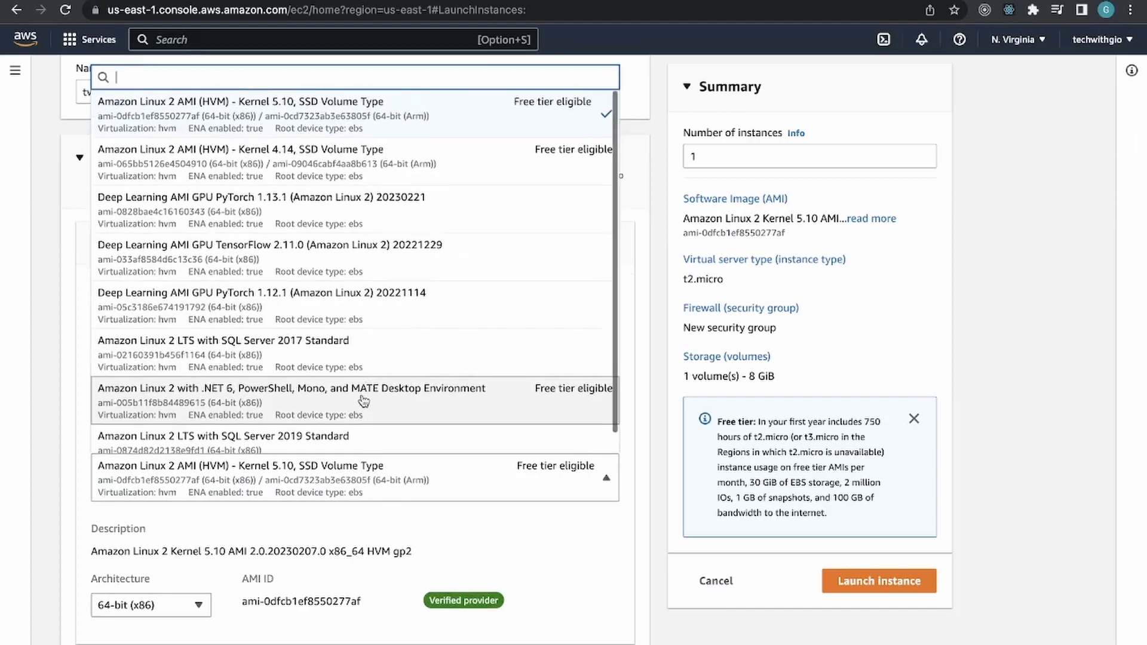
scroll(364, 422, "up", 3)
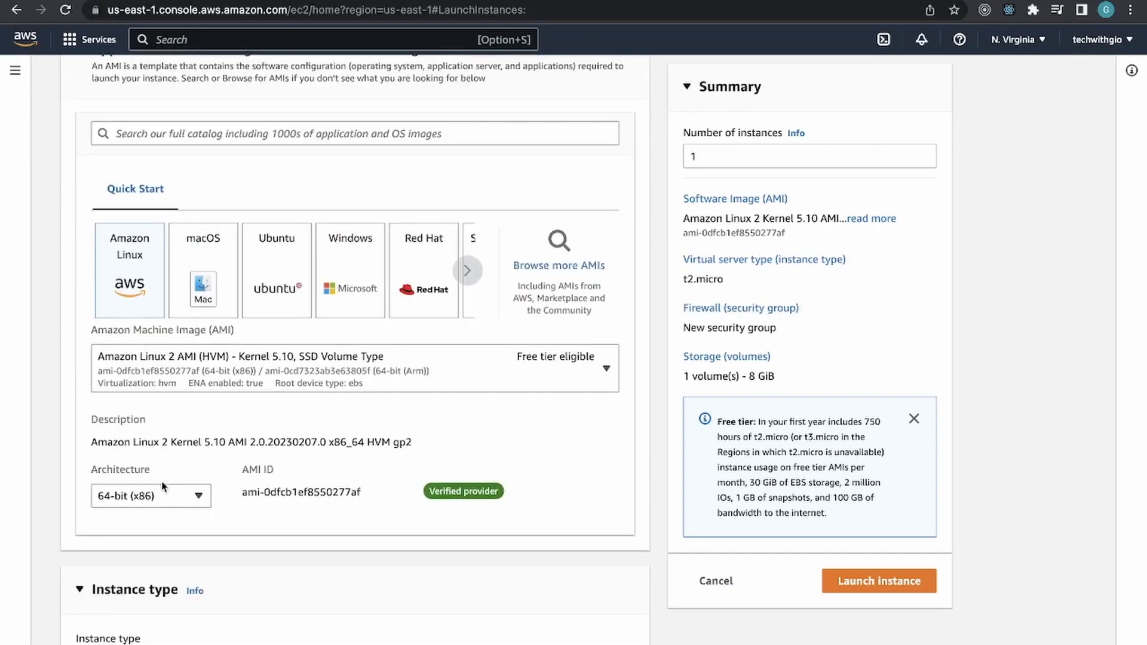
- Choose 64-bit (x86) as the image architecture and highlight the AMI ID
left_click(155, 494)
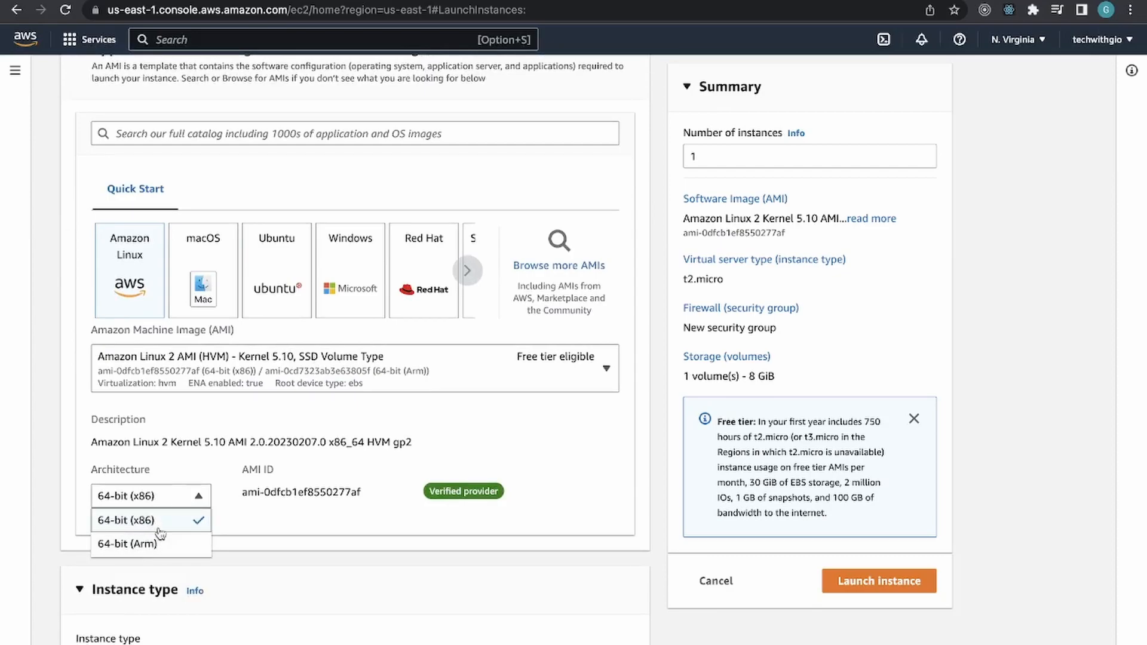
left_click(144, 522)
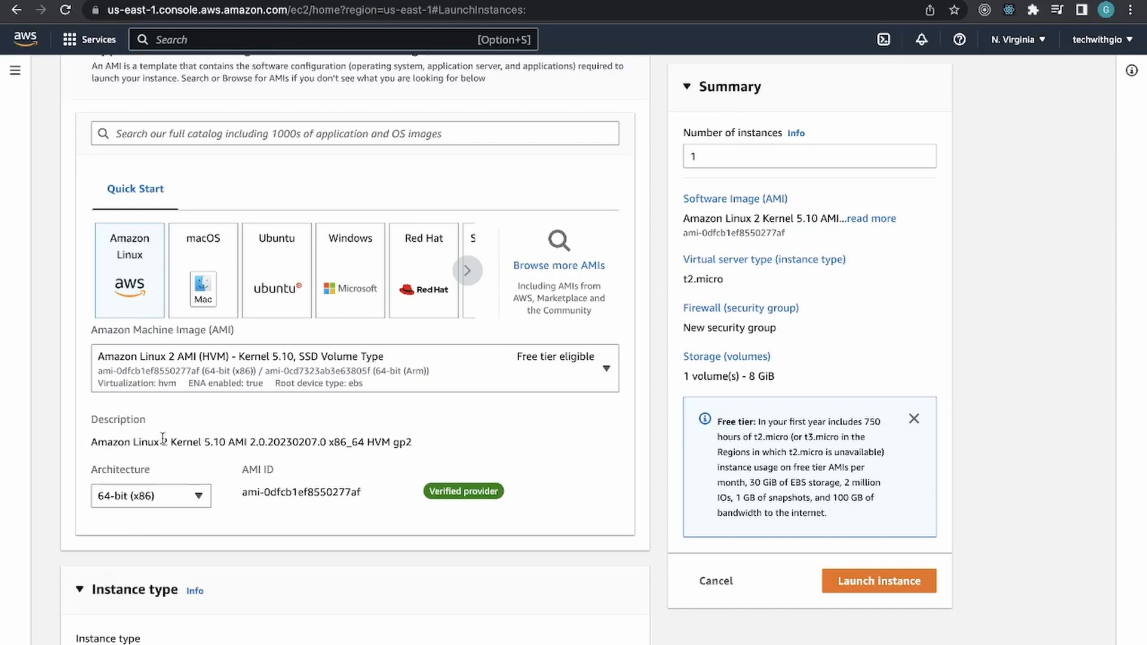
left_click_drag(243, 493, 363, 482)
- Compare the vCPU, memory and hourly pricing of the available instance types and choose t2.micro
scroll(151, 417, "down", 5)
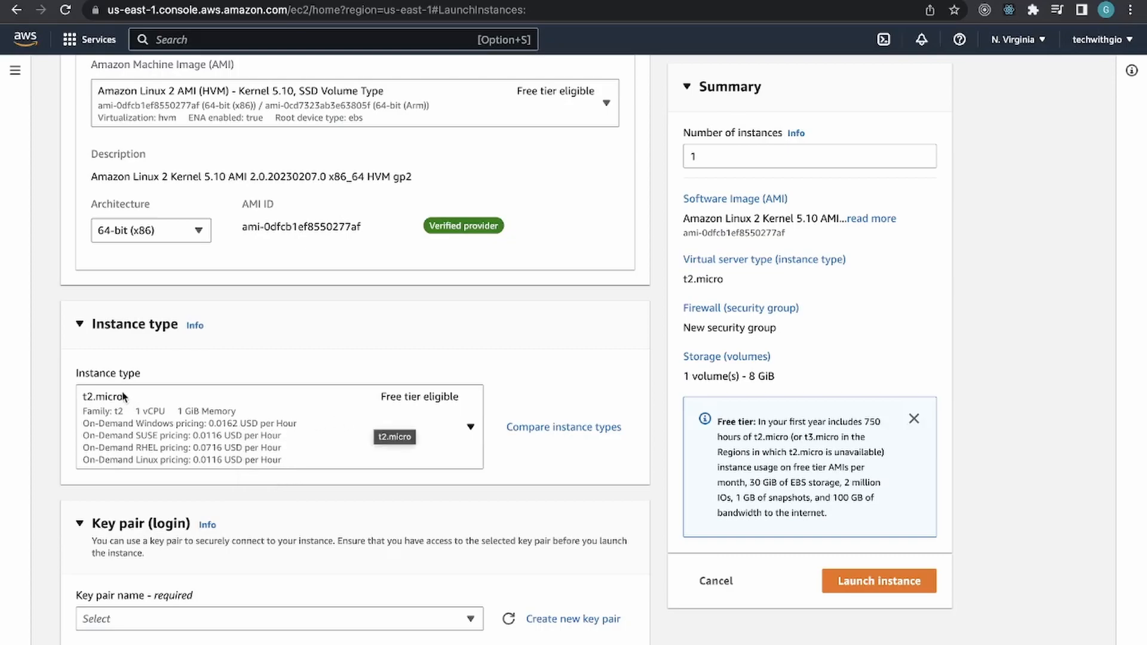
left_click(427, 411)
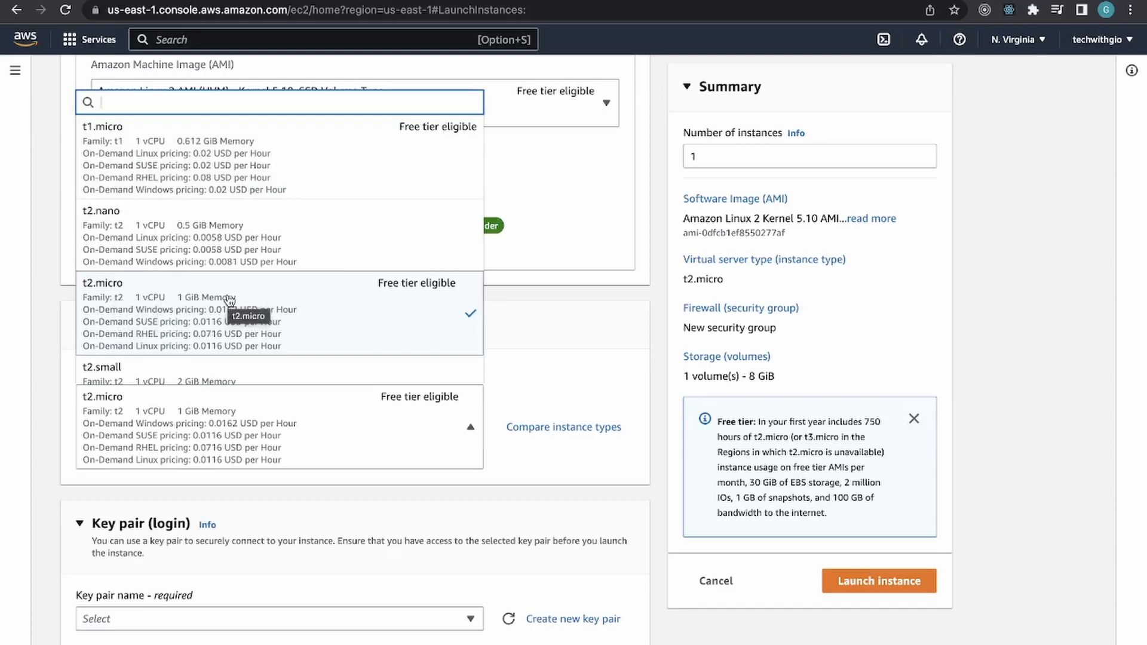
scroll(229, 300, "down", 5)
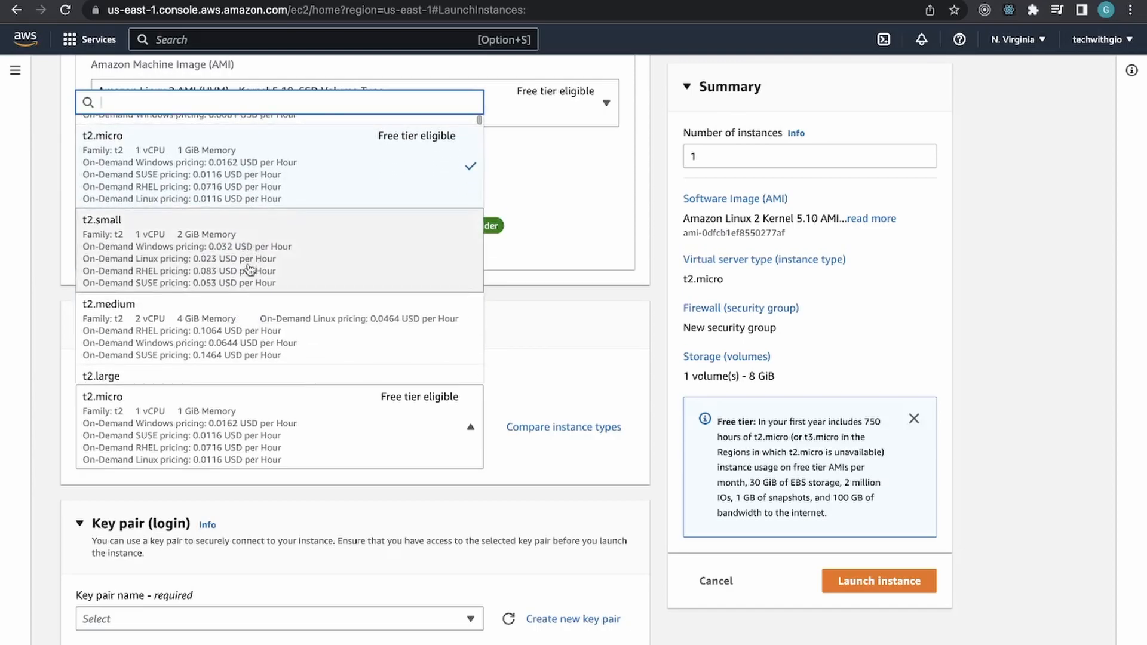
scroll(220, 275, "down", 5)
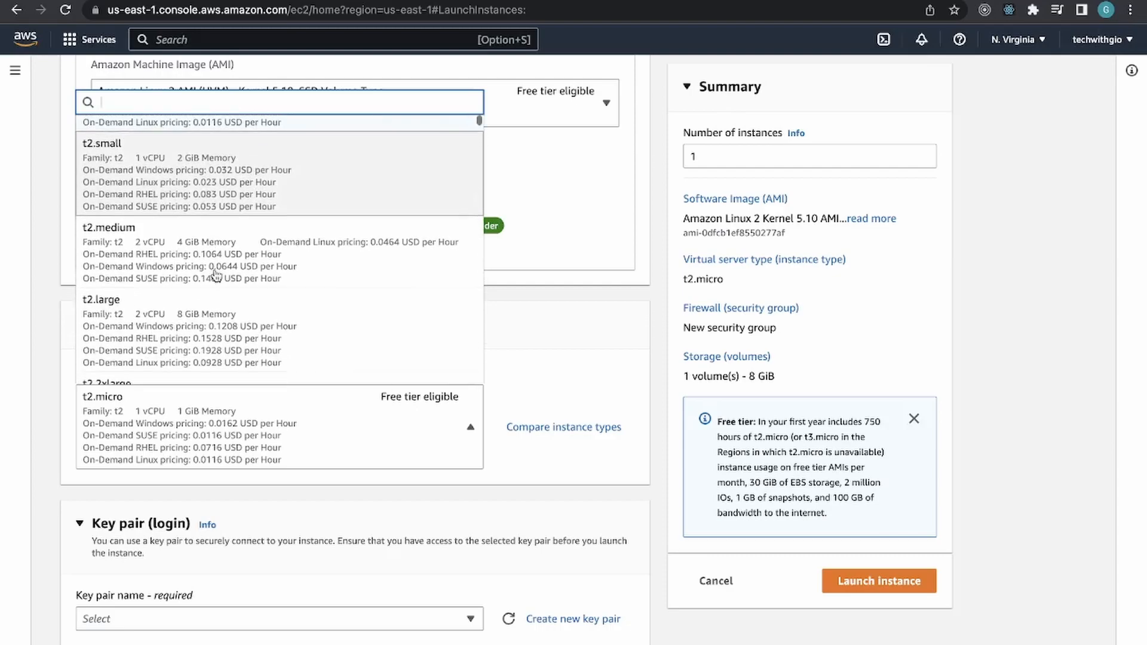
scroll(209, 278, "down", 1)
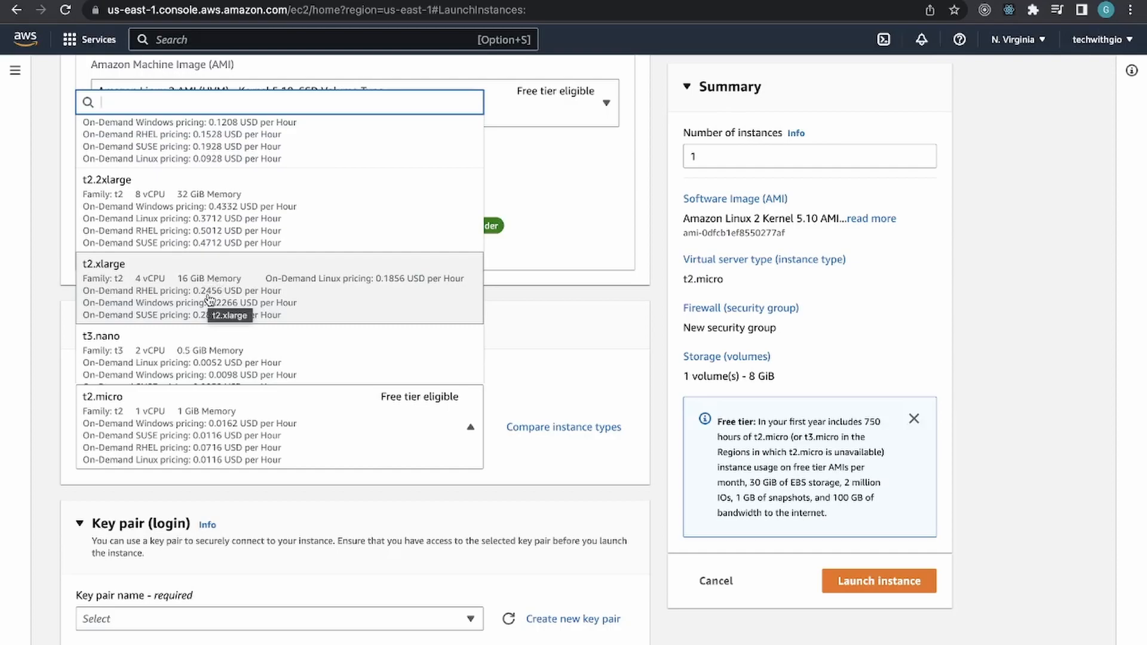
scroll(271, 289, "up", 5)
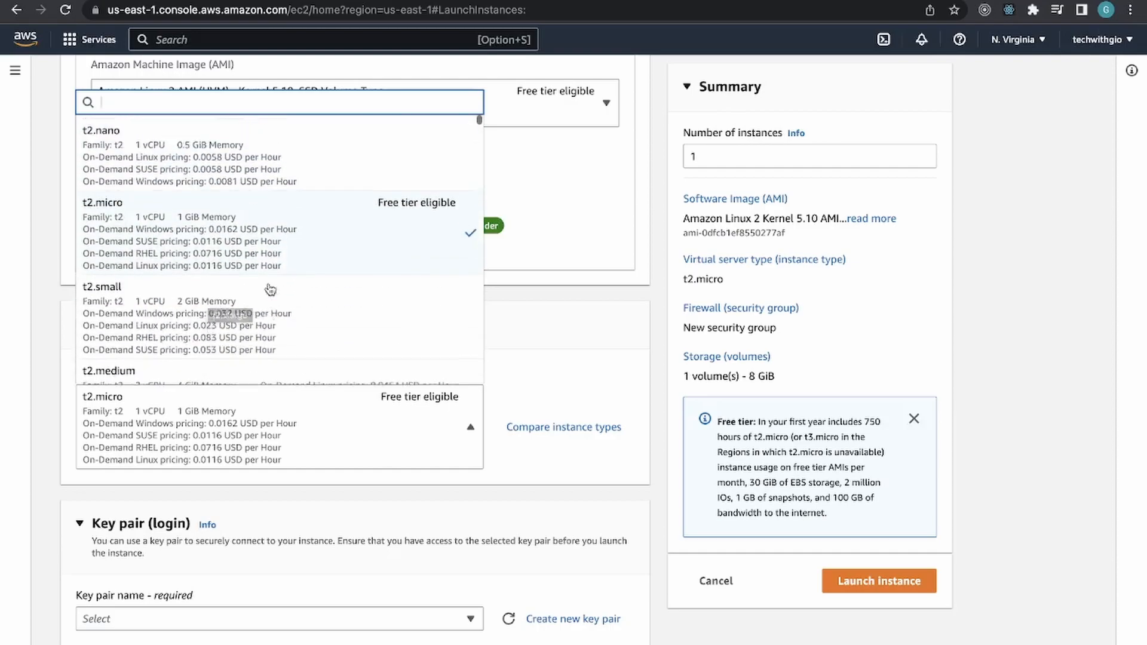
left_click(297, 323)
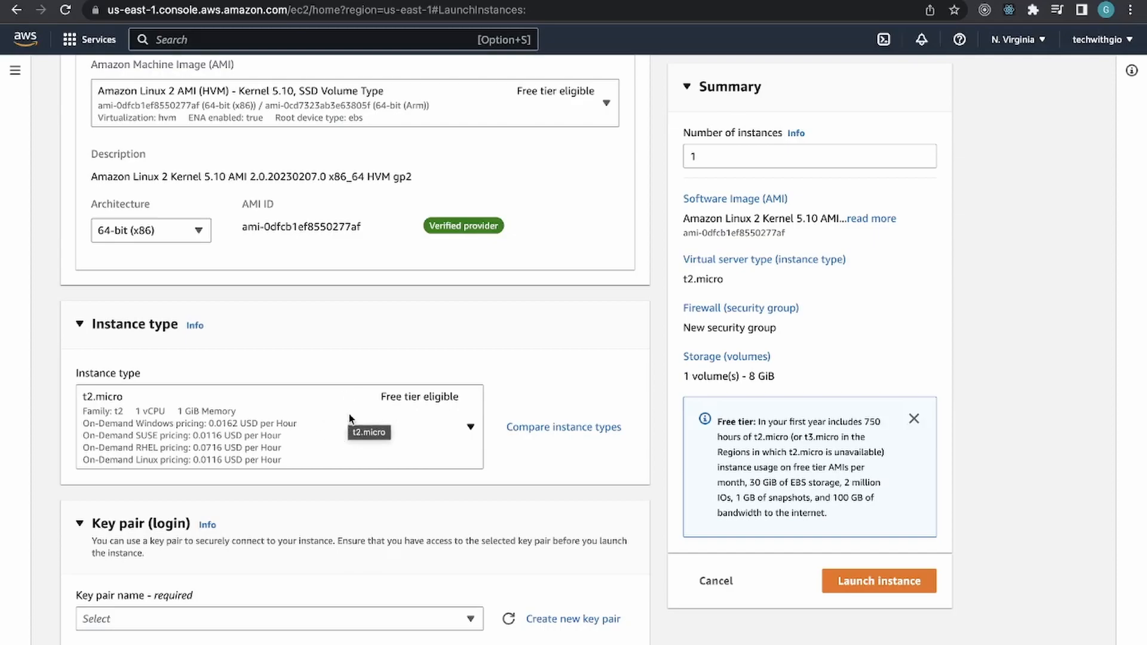
left_click(308, 418)
scroll(279, 296, "down", 4)
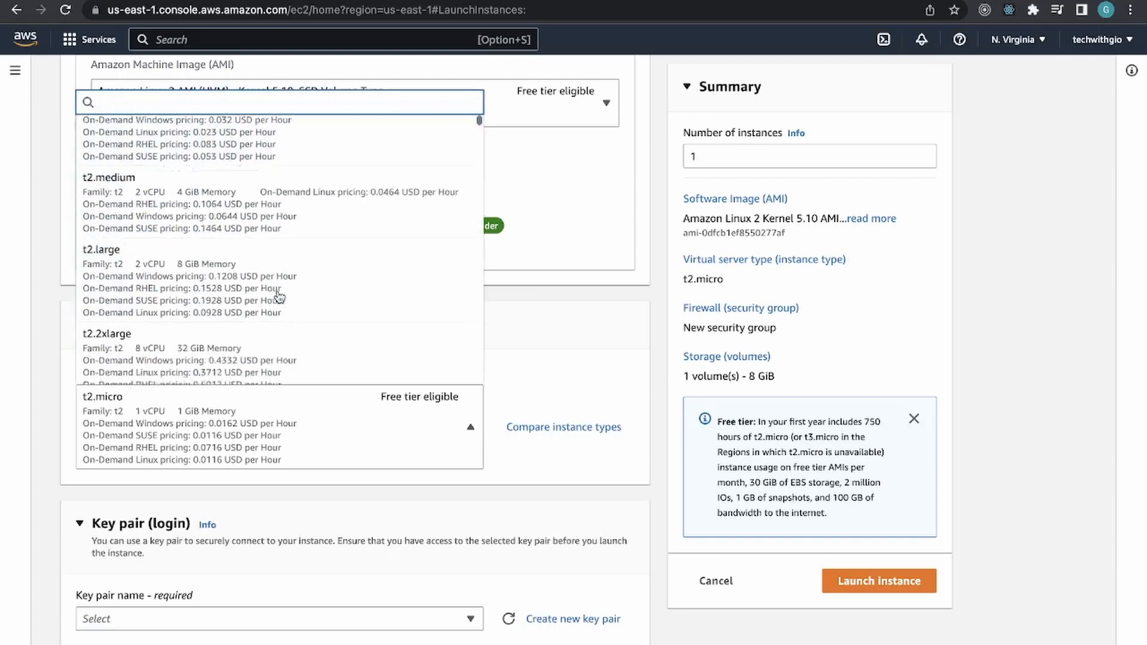
scroll(280, 296, "down", 1)
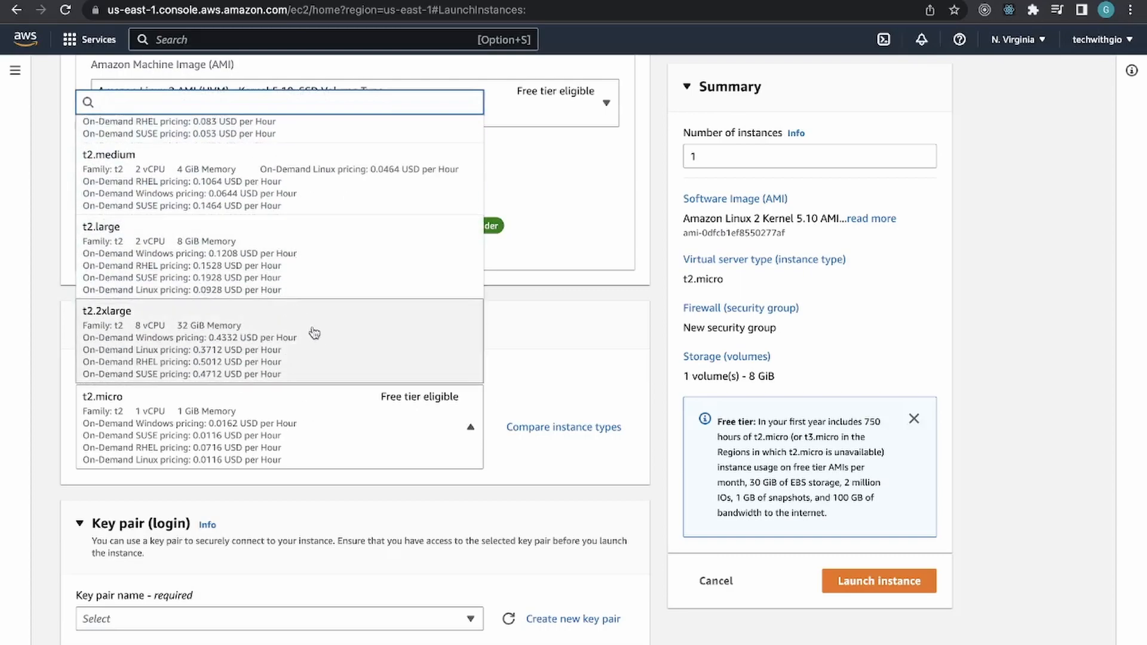
scroll(315, 333, "up", 3)
left_click(333, 329)
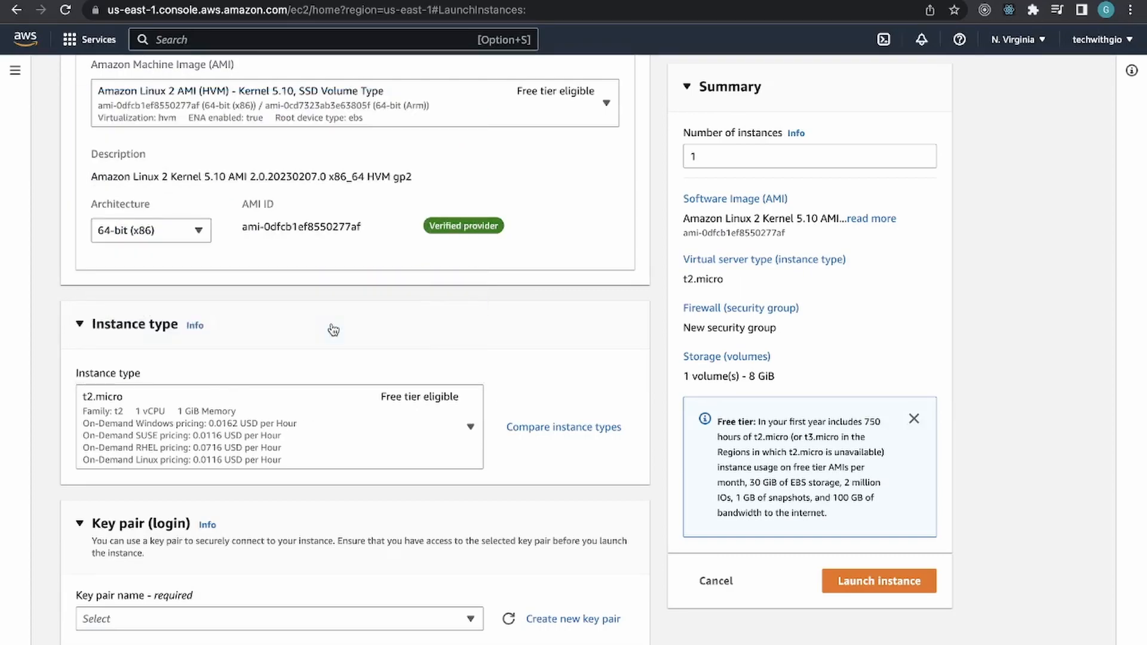
scroll(333, 330, "down", 2)
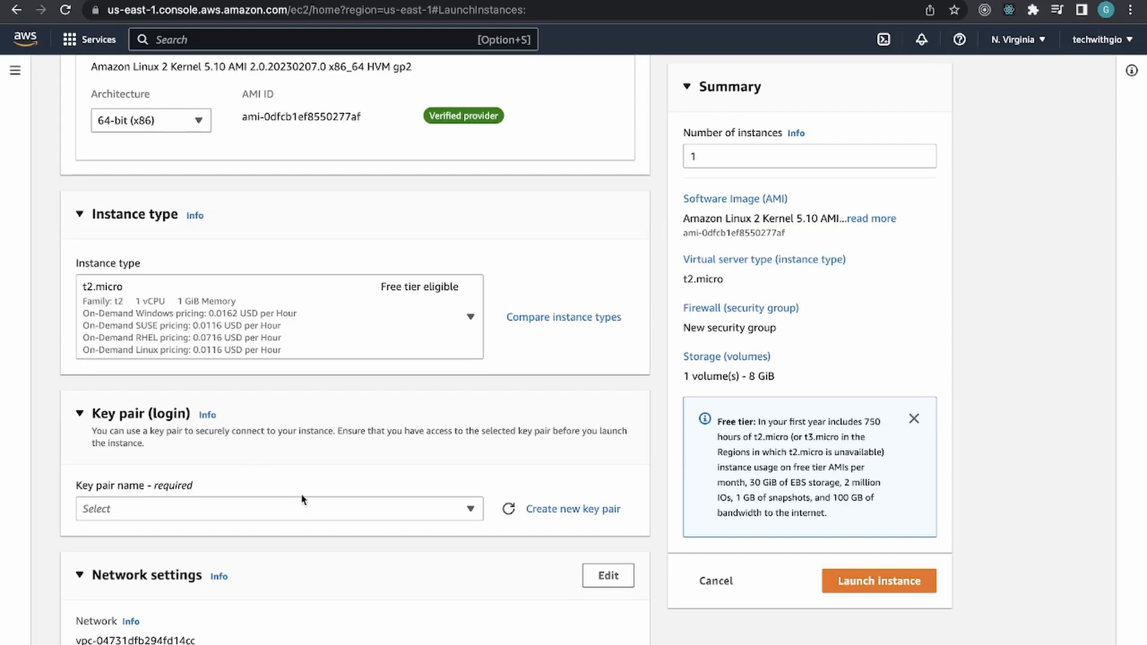
left_click(287, 511)
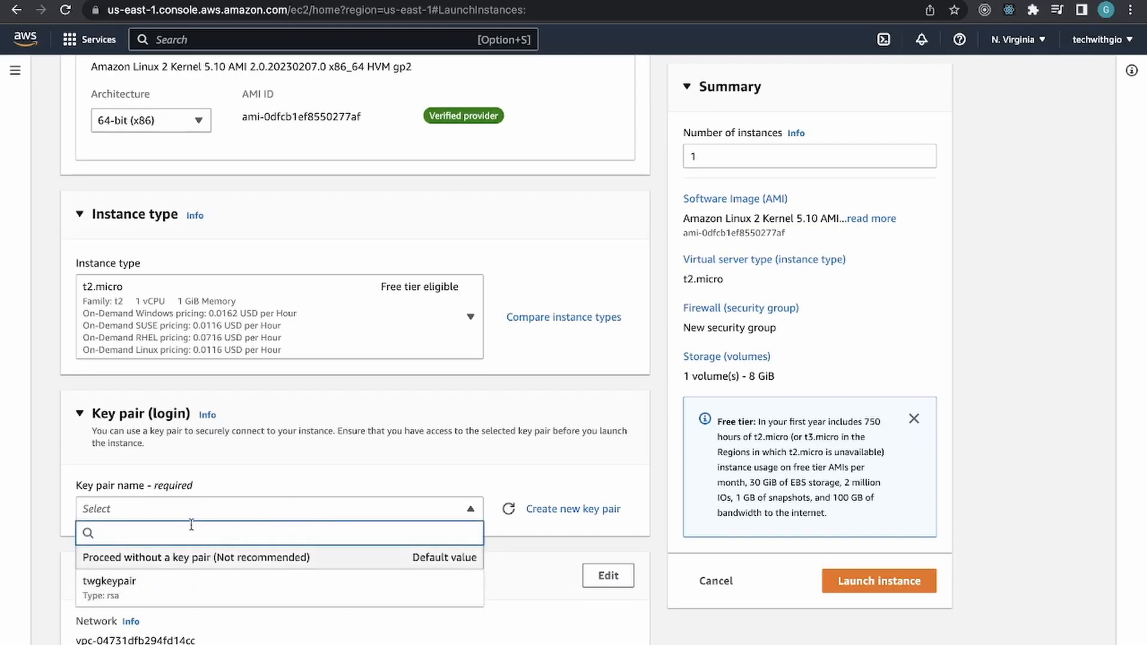
left_click(576, 528)
left_click(574, 509)
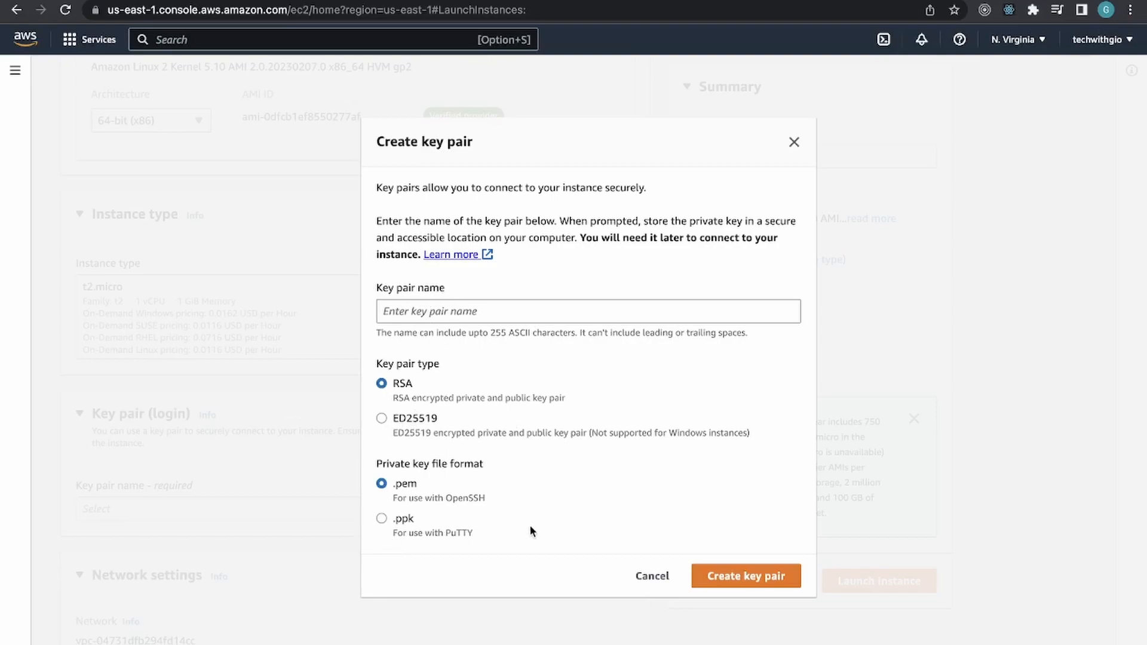
left_click(651, 576)
- Select the existing key pair twgkeypair for logging in to the instance
left_click(358, 509)
left_click(189, 590)
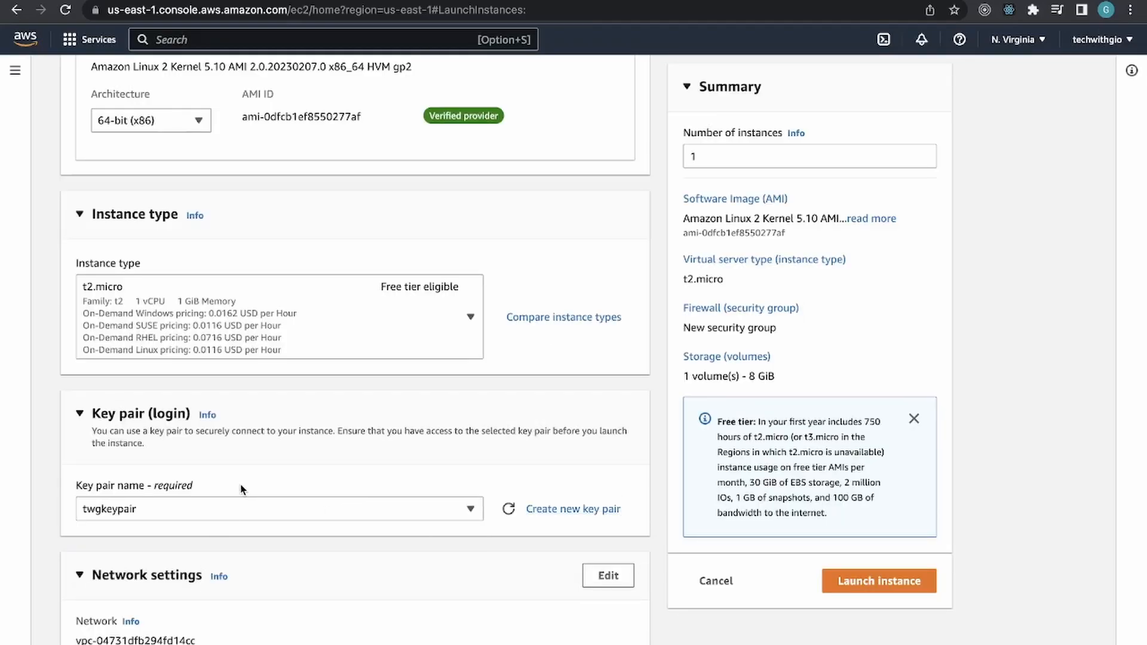
- Review the network settings, the firewall rules of the new security group and the root volume size, keeping it at 8 GiB
scroll(242, 490, "down", 6)
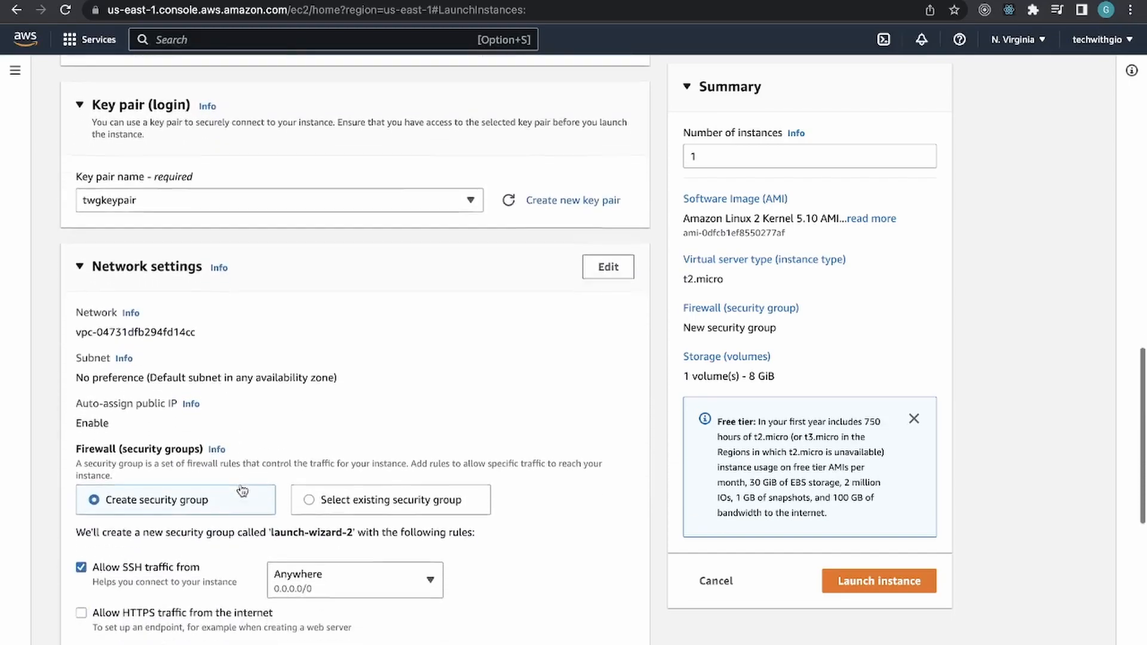
scroll(242, 490, "down", 1)
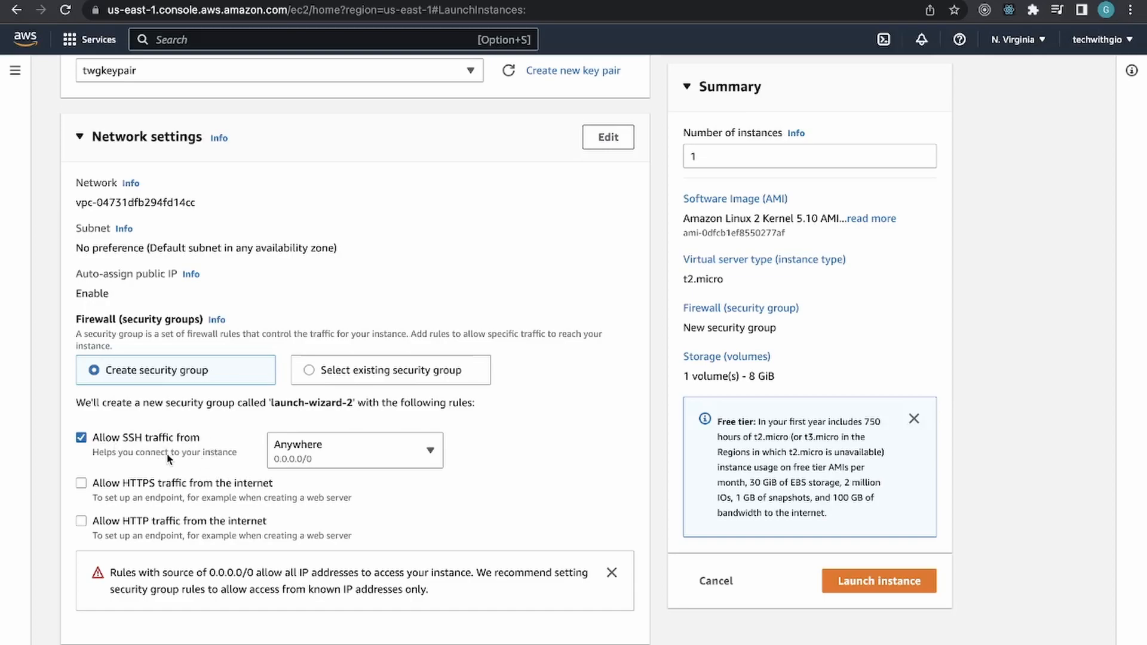
scroll(168, 458, "down", 1)
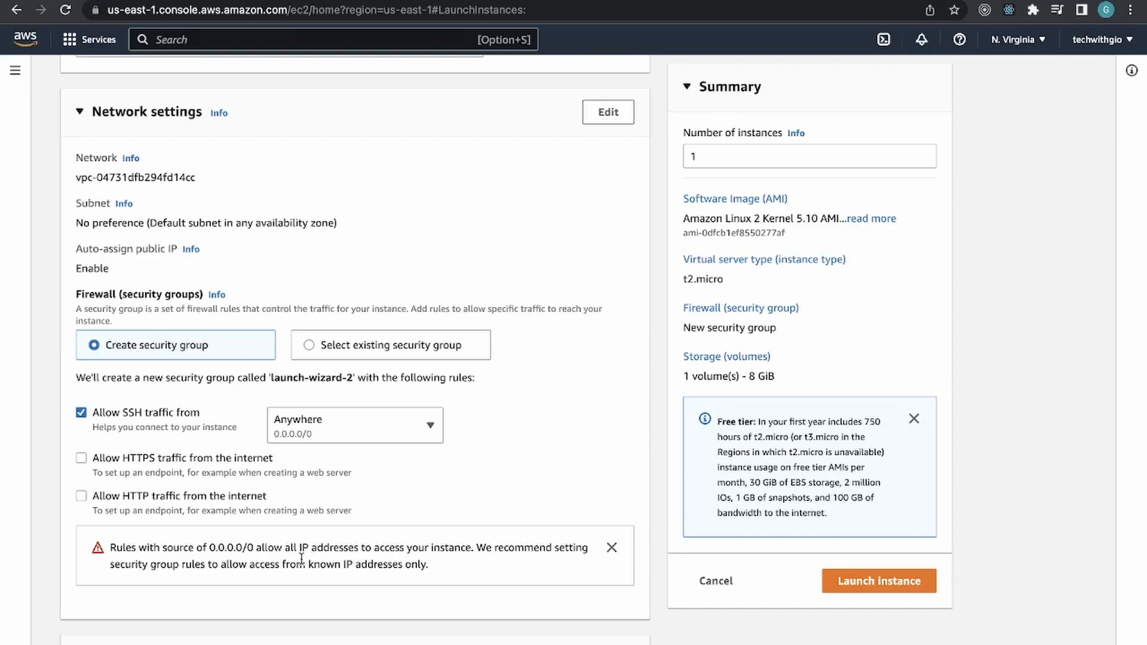
scroll(302, 559, "down", 5)
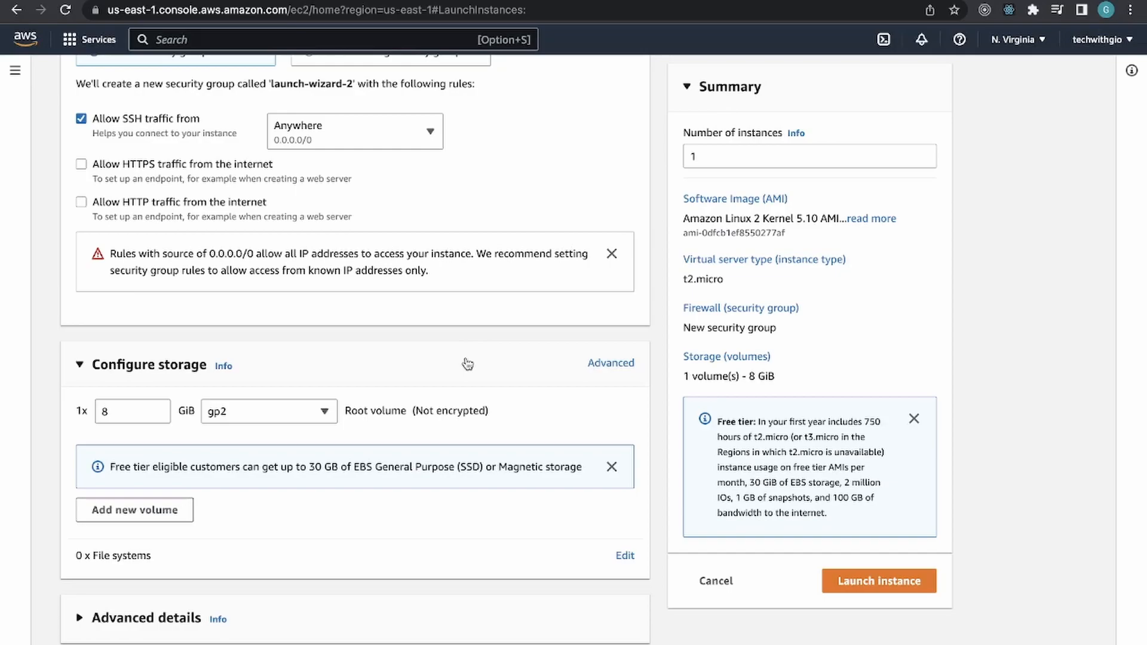
left_click(156, 413)
left_click(158, 409)
- Expand the advanced details, examine the optional settings down to the user data field, and collapse the section again
left_click(81, 620)
scroll(83, 629, "down", 4)
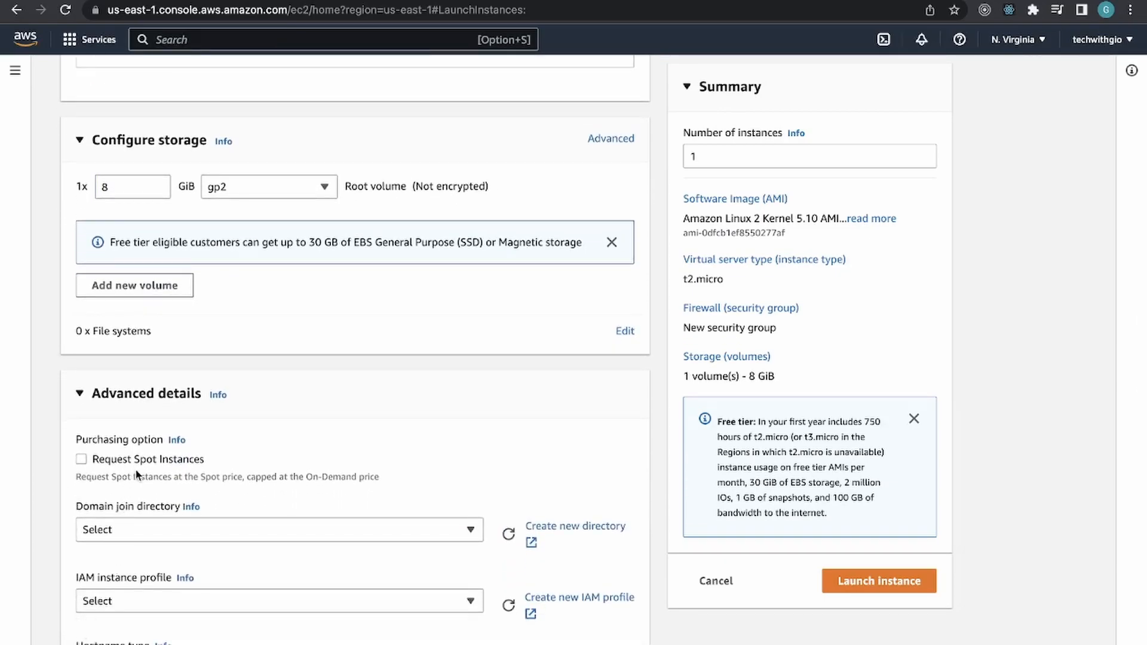
scroll(140, 475, "down", 1)
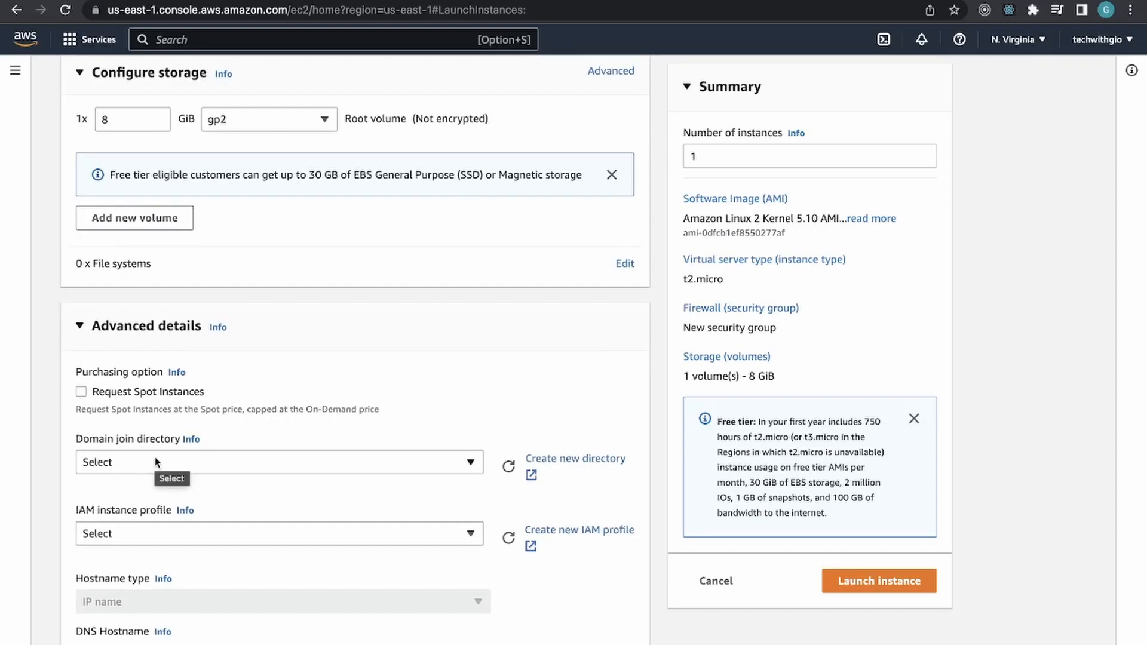
scroll(144, 490, "down", 1)
scroll(132, 513, "down", 2)
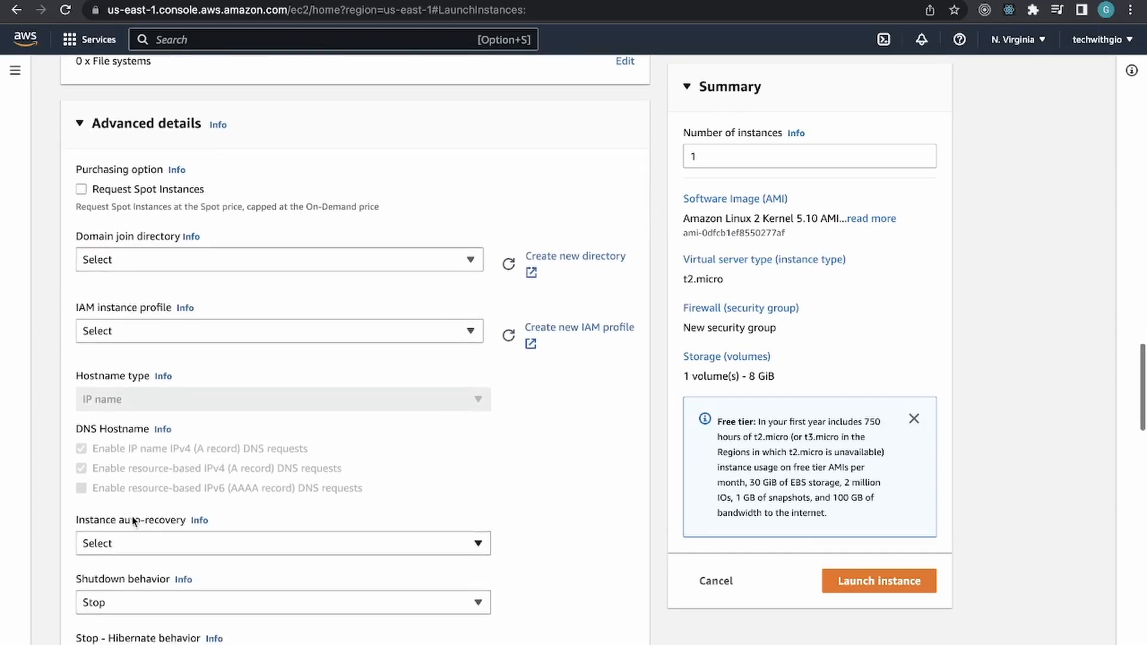
scroll(150, 482, "down", 1)
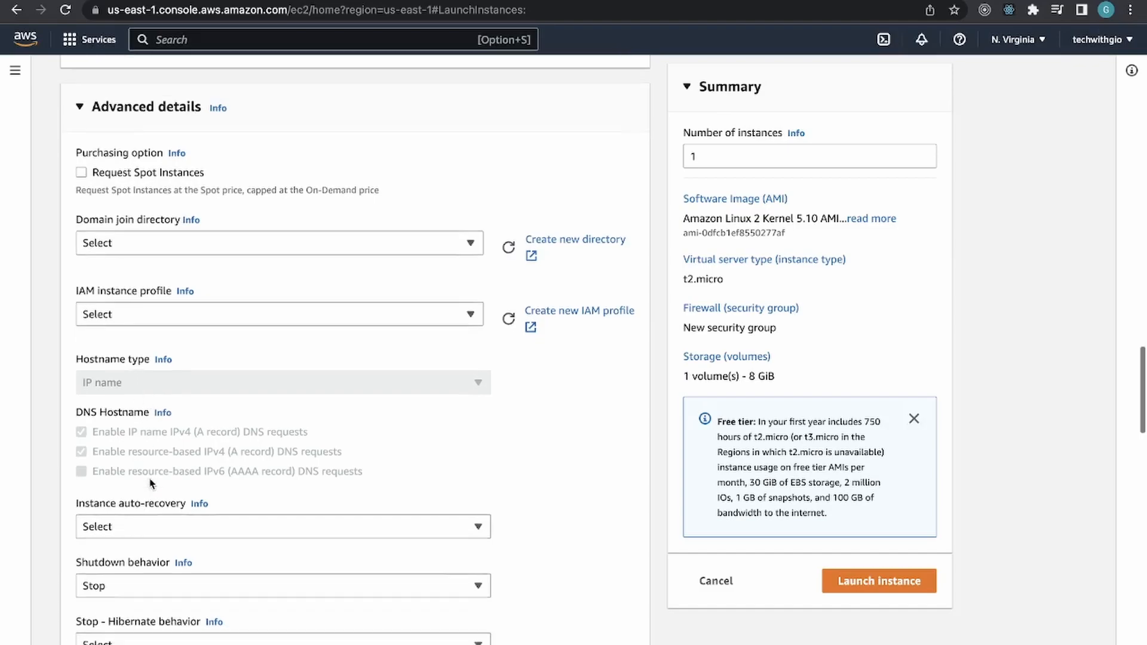
scroll(150, 481, "down", 2)
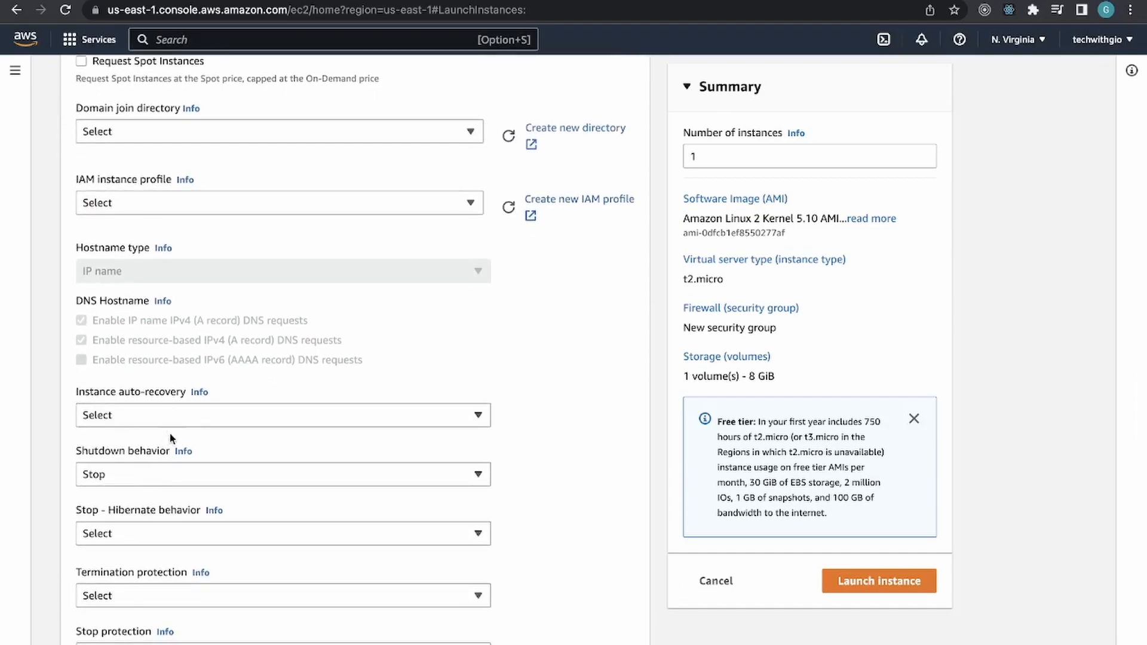
scroll(170, 432, "down", 2)
scroll(174, 407, "down", 6)
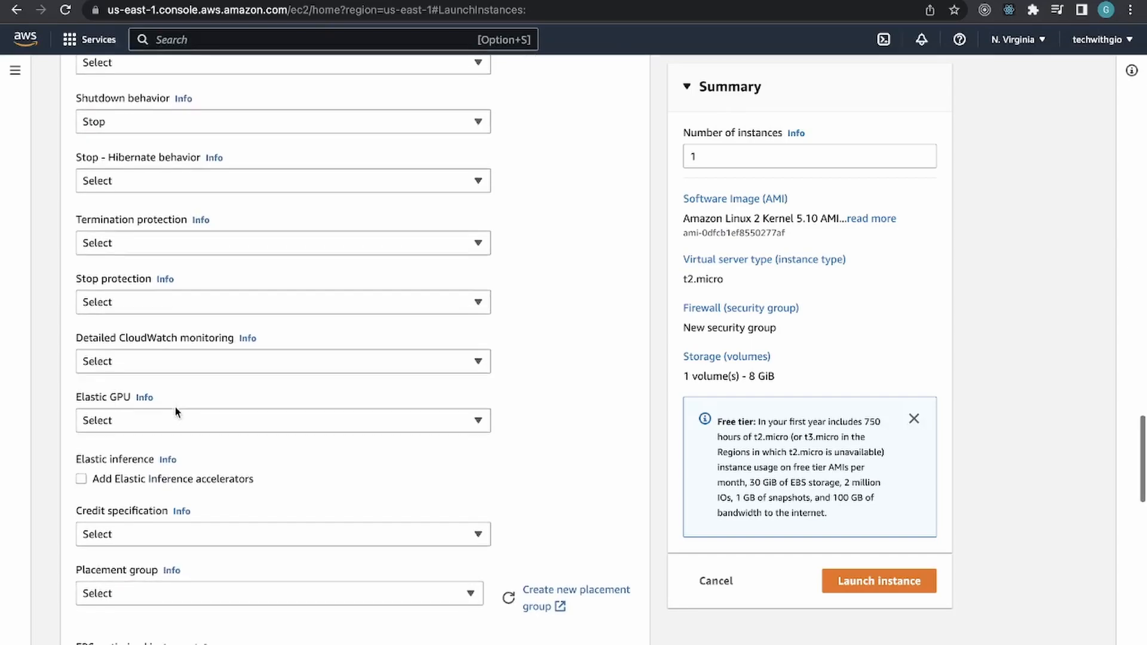
scroll(174, 407, "down", 11)
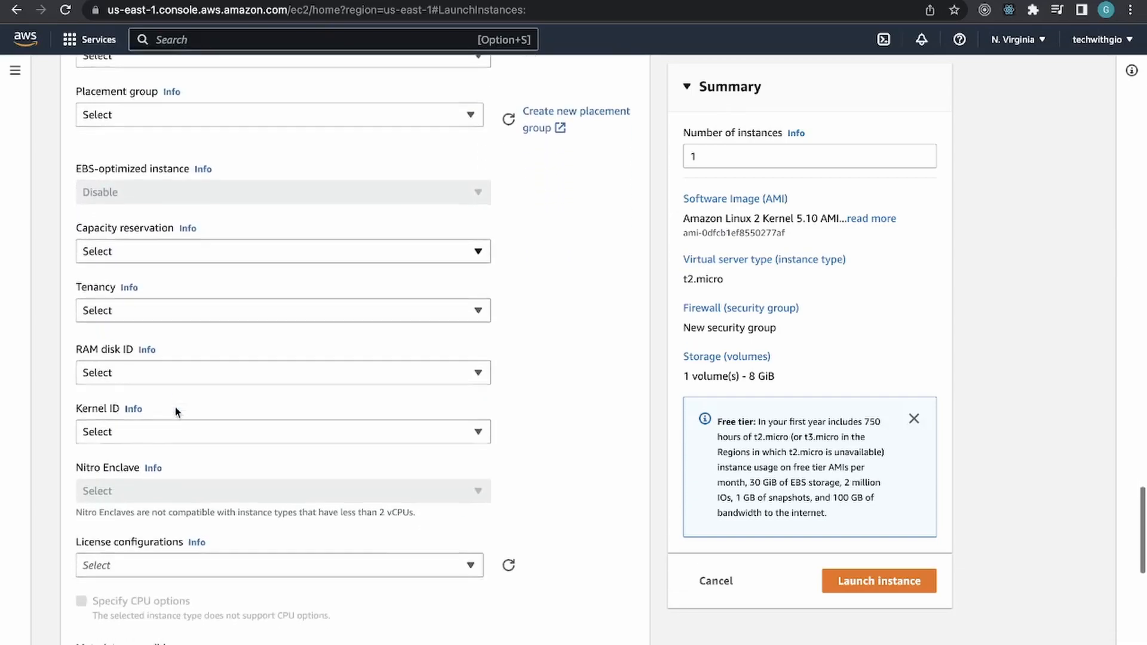
scroll(176, 408, "down", 1)
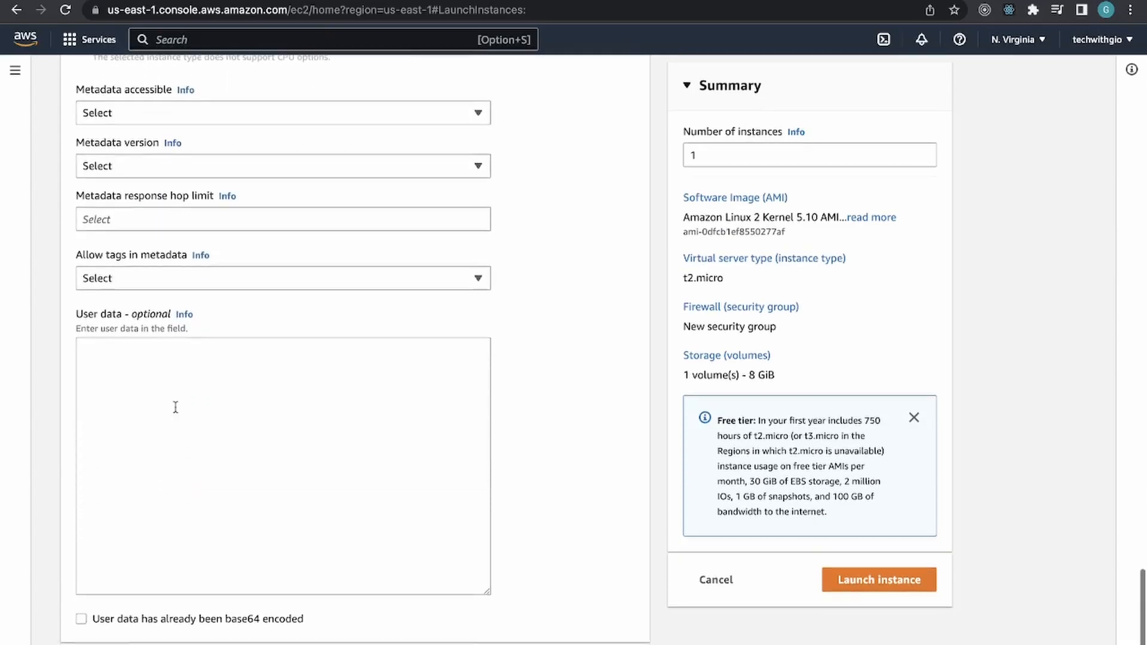
scroll(175, 408, "up", 1)
scroll(174, 406, "up", 15)
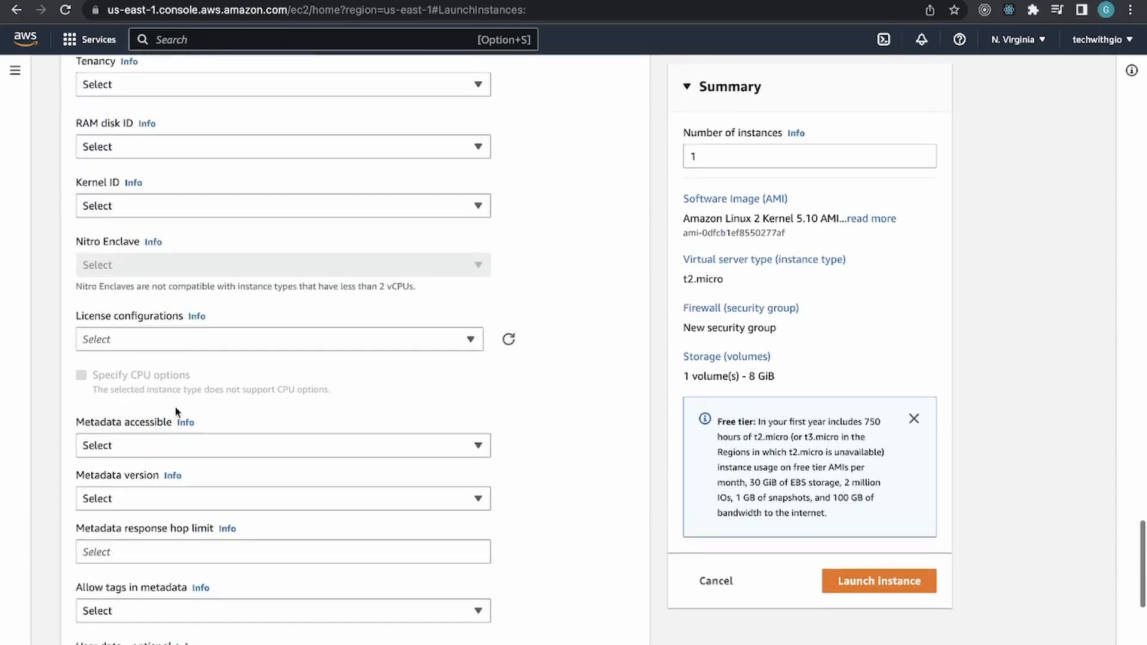
scroll(200, 363, "up", 12)
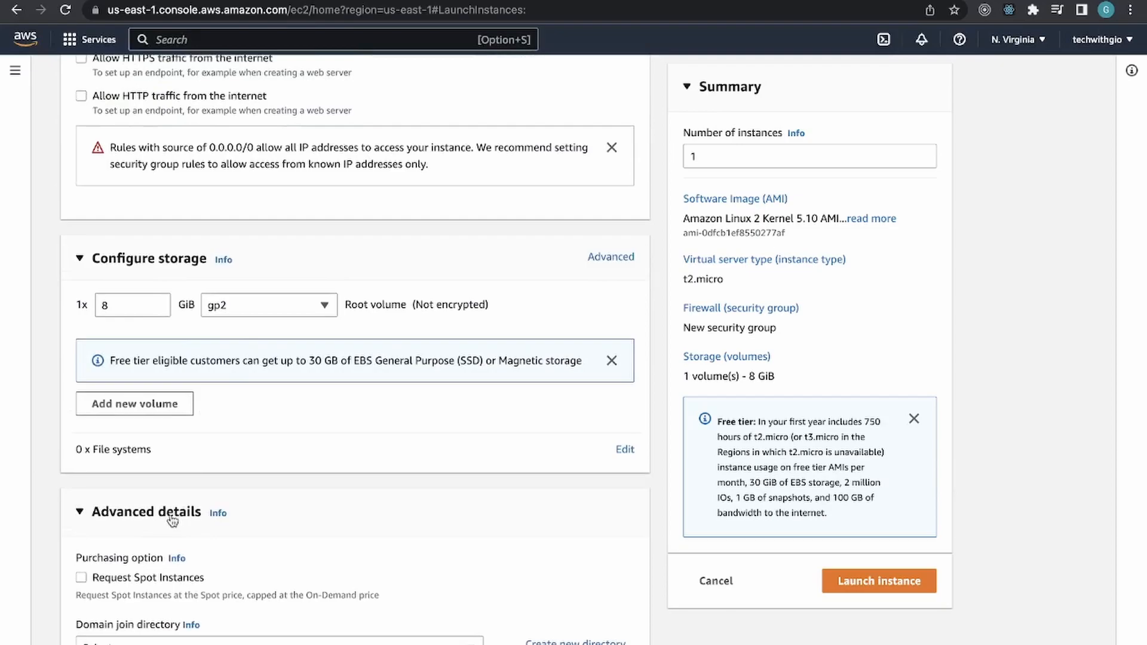
left_click(173, 521)
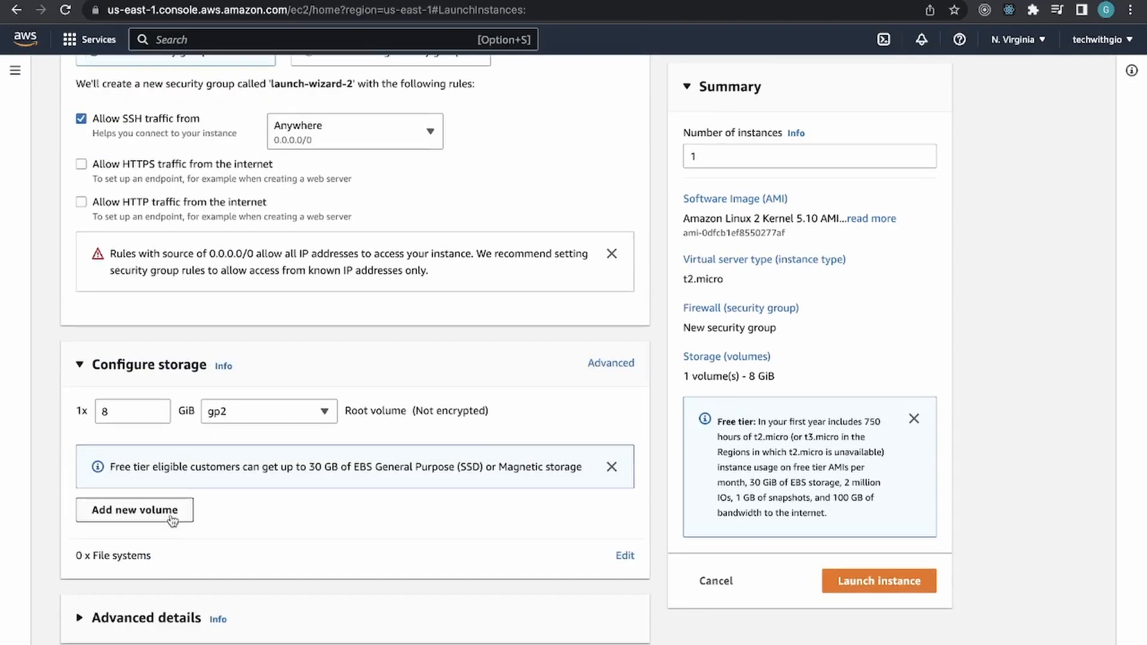
- Recheck the instance's name, machine image, architecture, instance type and key pair in the launch configuration
scroll(197, 518, "up", 13)
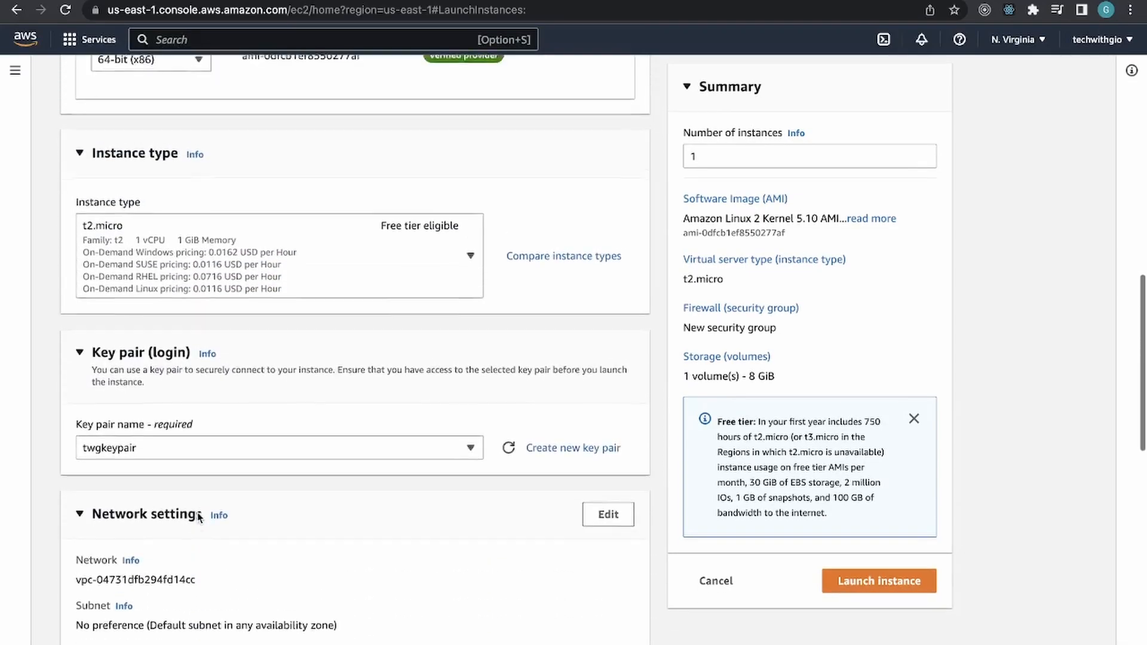
scroll(199, 517, "up", 5)
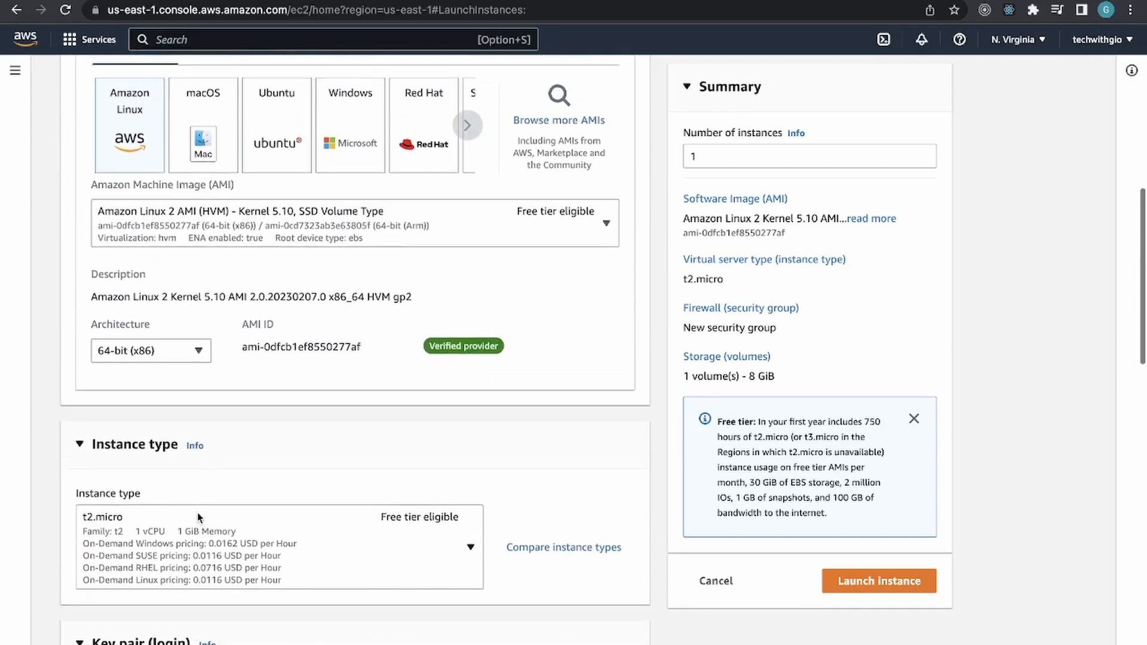
scroll(219, 427, "up", 5)
scroll(192, 445, "down", 2)
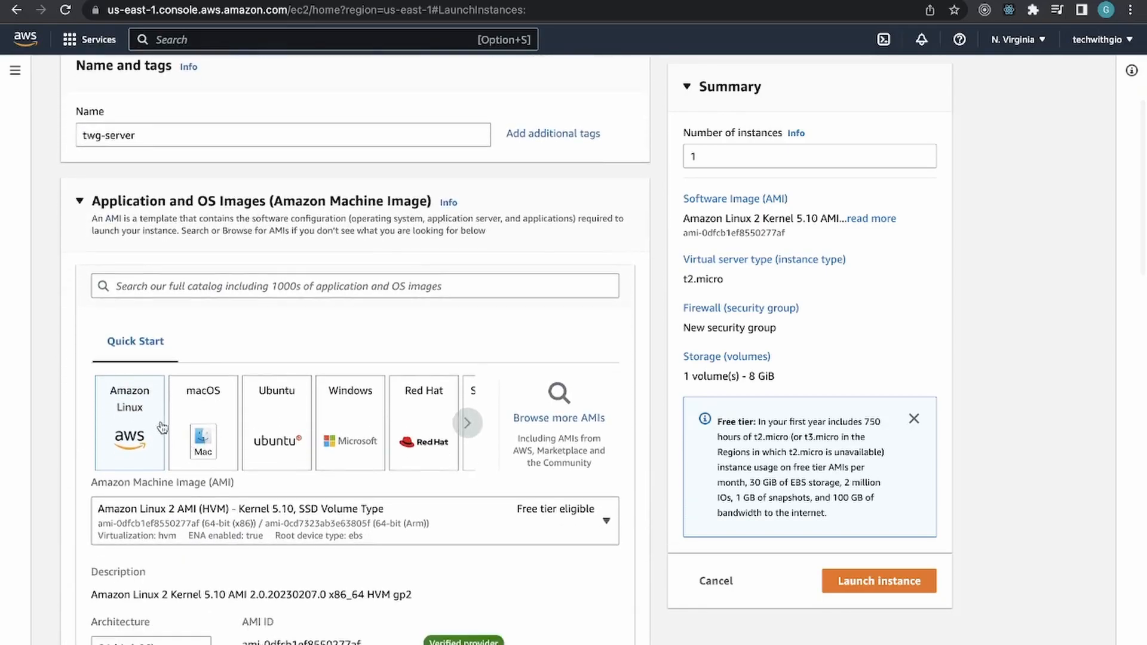
scroll(166, 465, "down", 2)
scroll(163, 461, "down", 2)
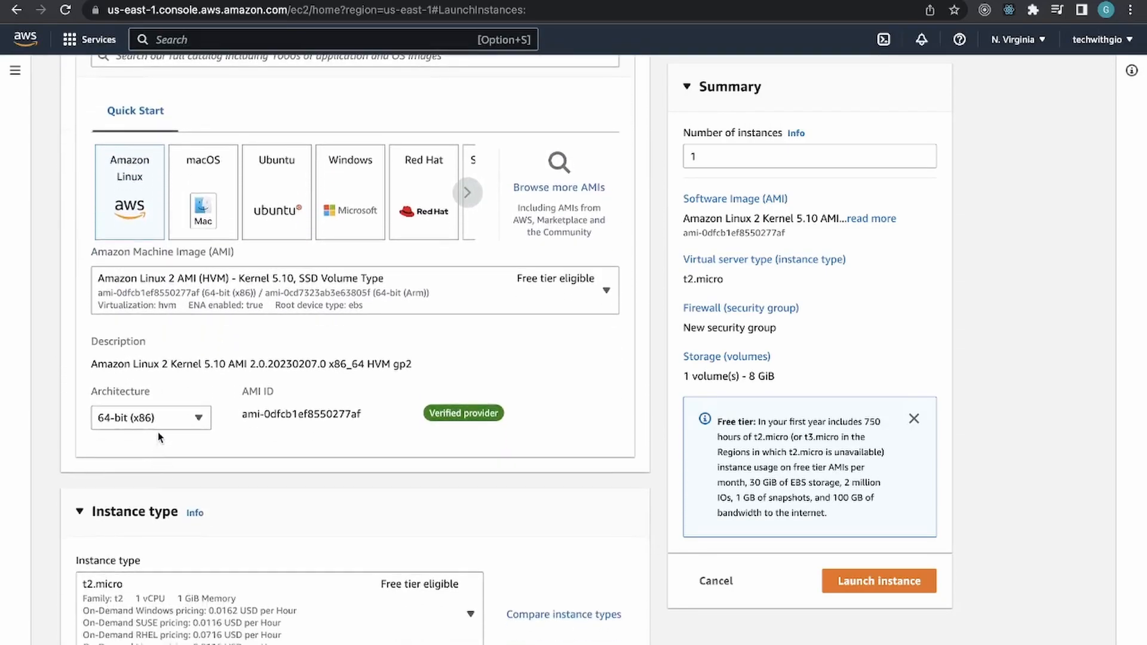
scroll(157, 432, "down", 1)
scroll(161, 450, "down", 2)
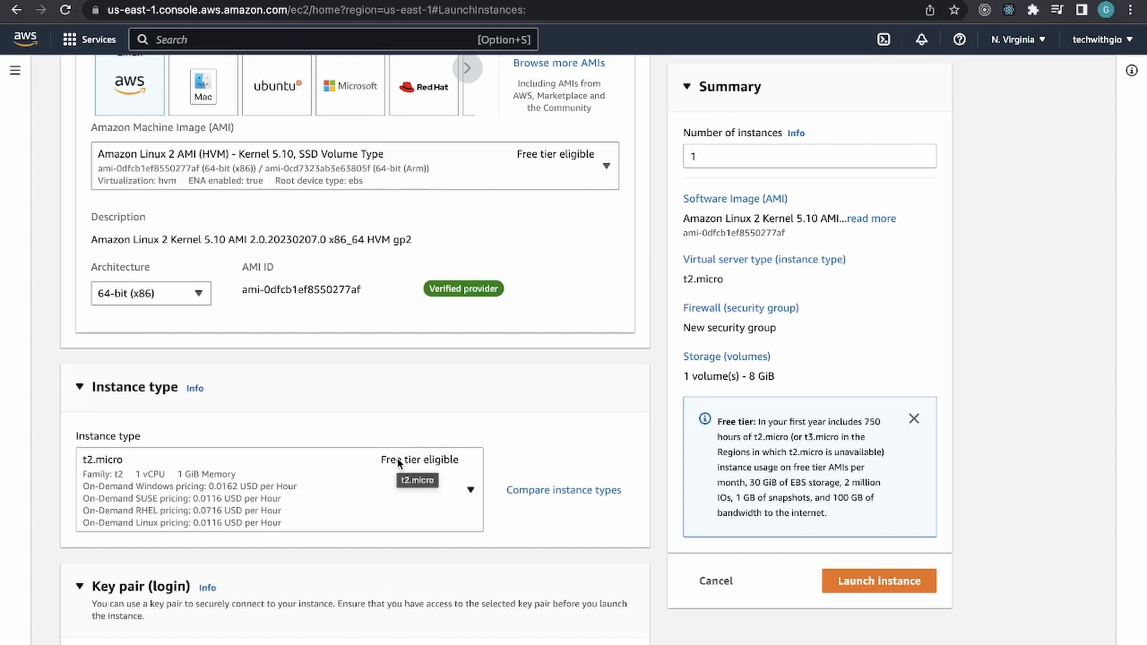
scroll(320, 486, "down", 5)
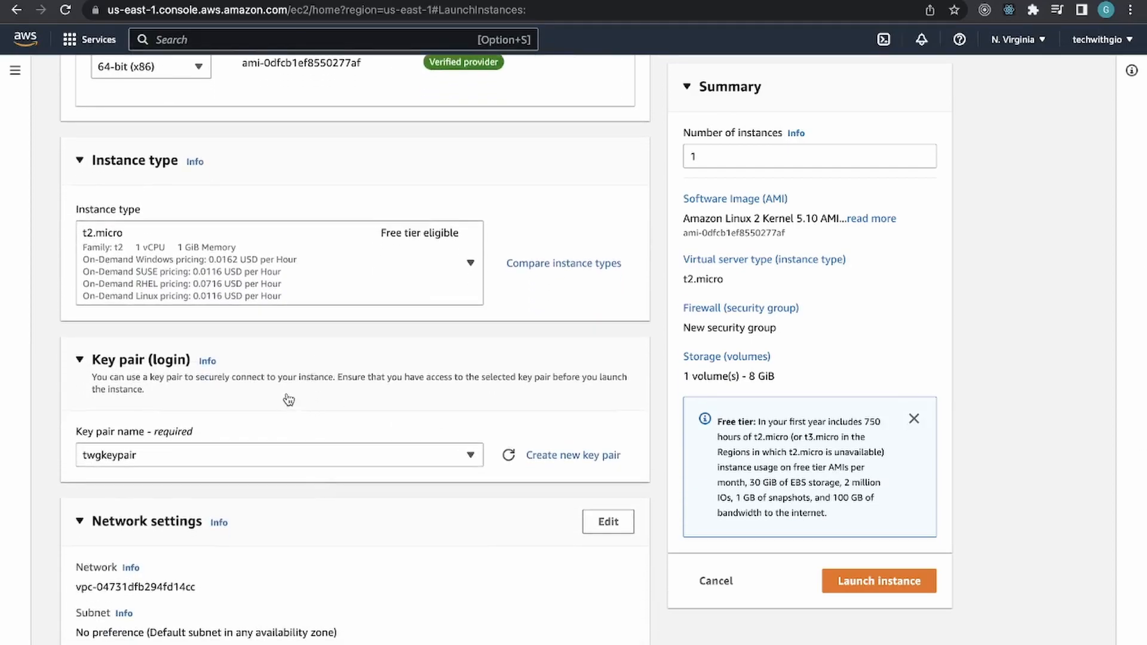
scroll(309, 402, "down", 4)
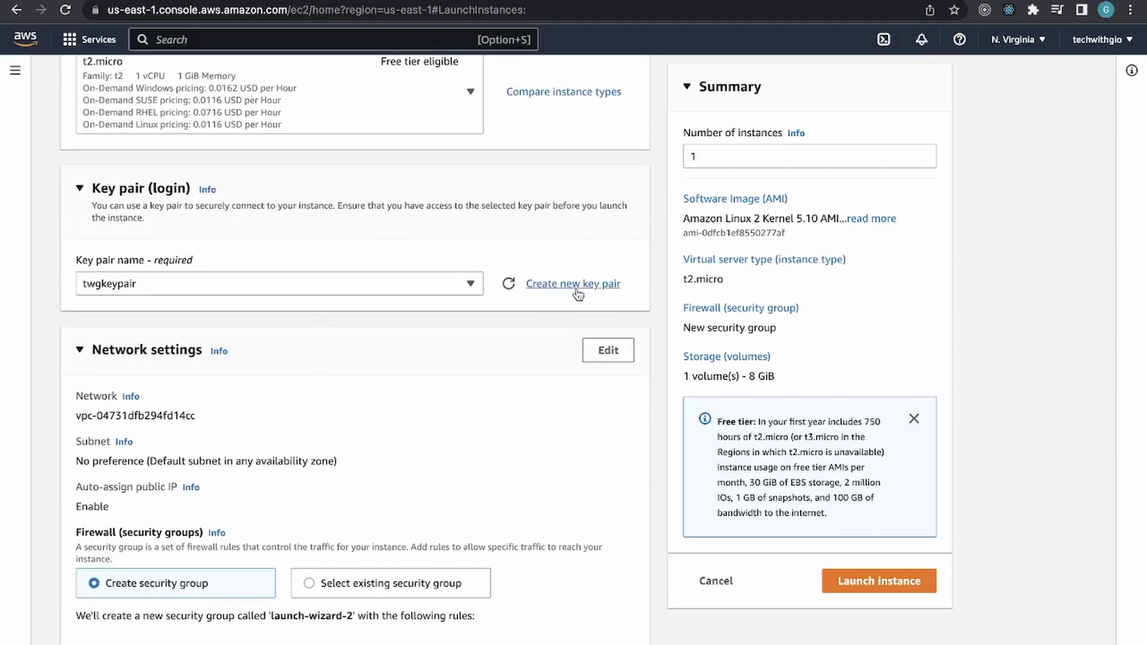
- Recheck the security group's SSH rule and the storage configuration, including the free tier storage allowance
scroll(359, 476, "down", 2)
scroll(359, 473, "down", 1)
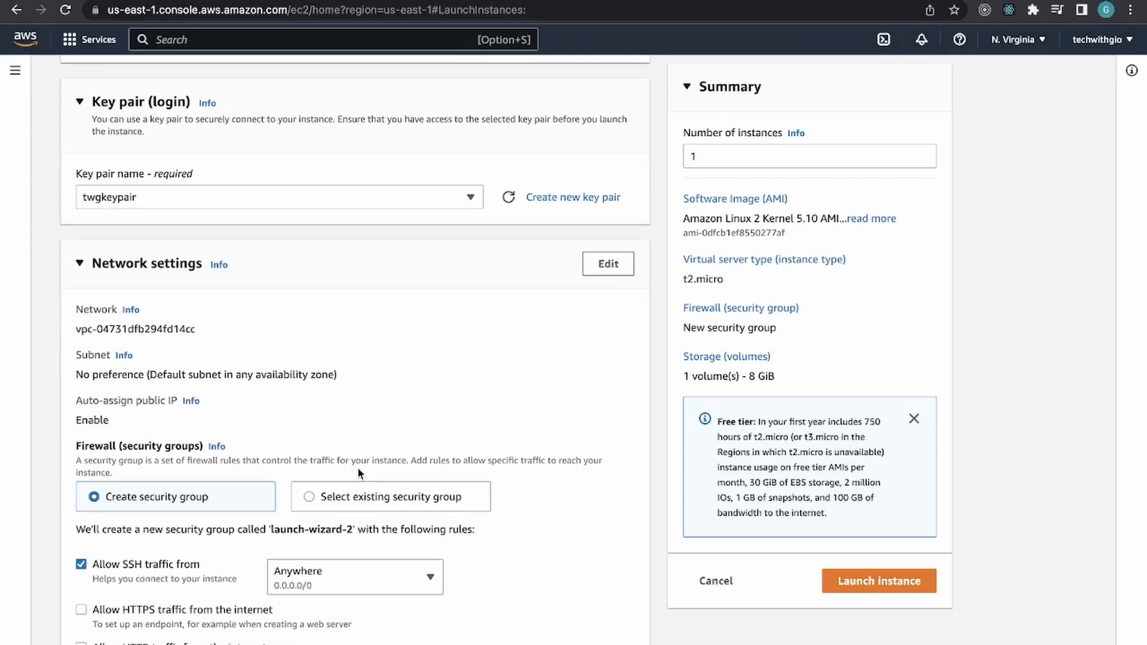
scroll(177, 544, "down", 1)
scroll(177, 543, "down", 4)
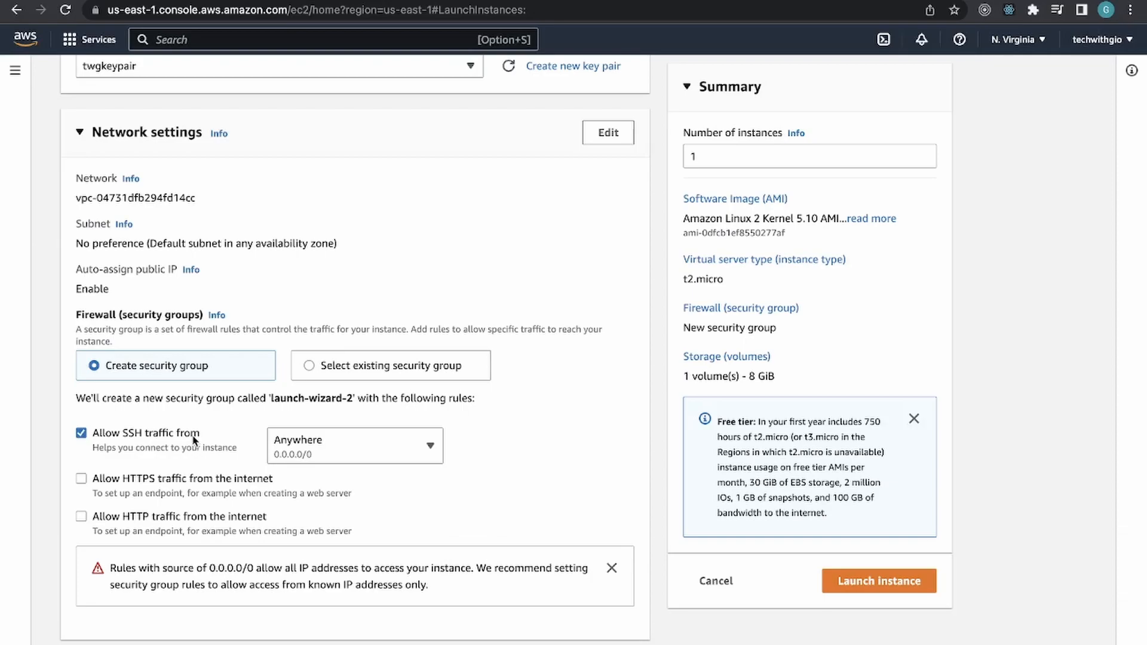
scroll(197, 472, "down", 5)
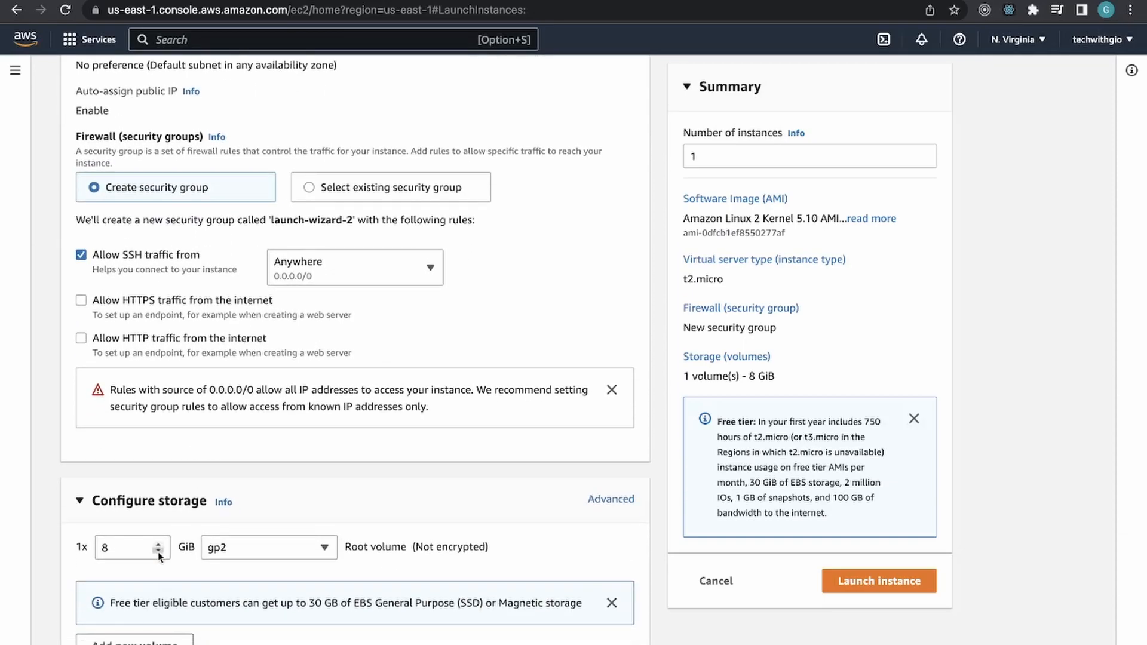
scroll(203, 575, "down", 2)
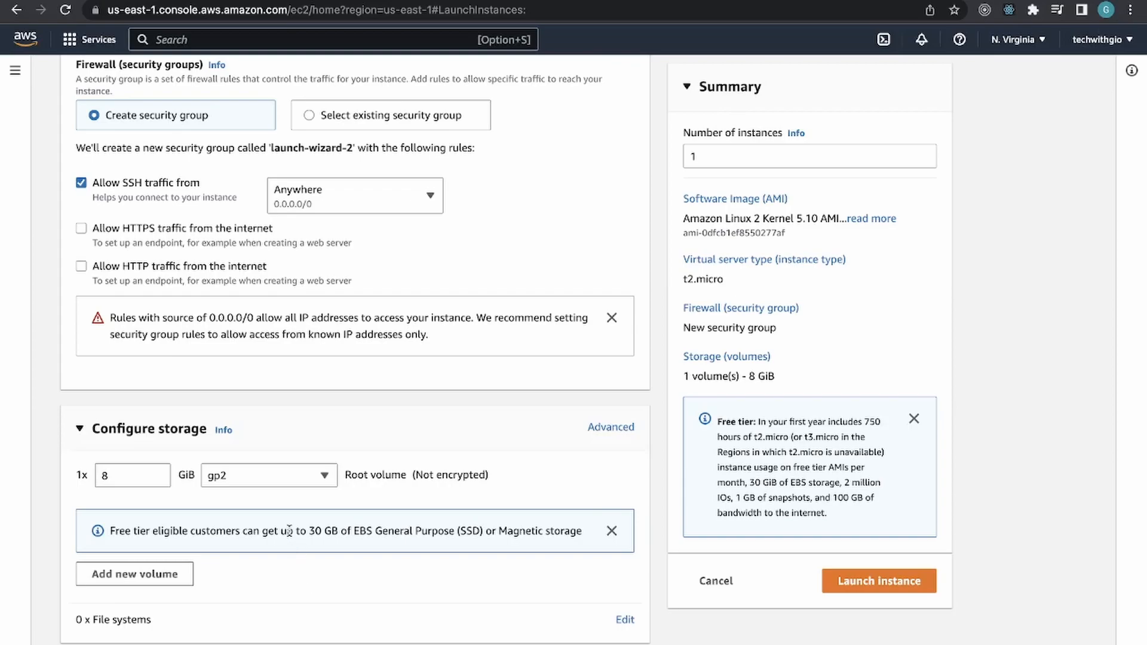
scroll(288, 531, "down", 2)
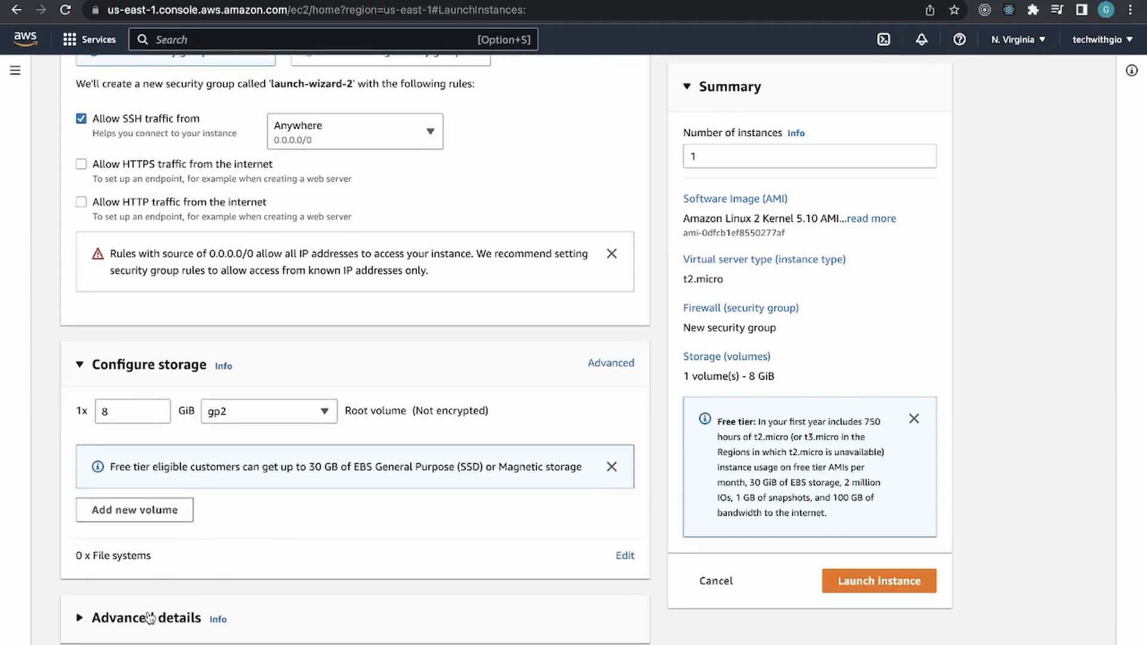
- Look through the expanded advanced details once more without changing them and launch the instance
left_click(141, 619)
scroll(139, 623, "down", 10)
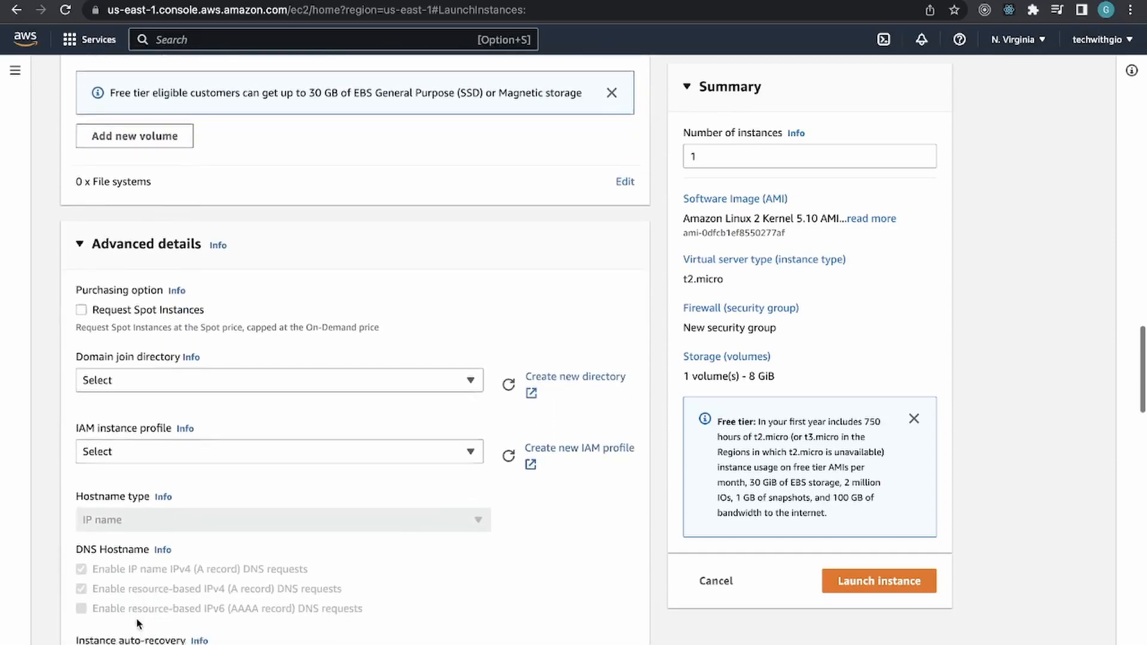
scroll(138, 622, "down", 20)
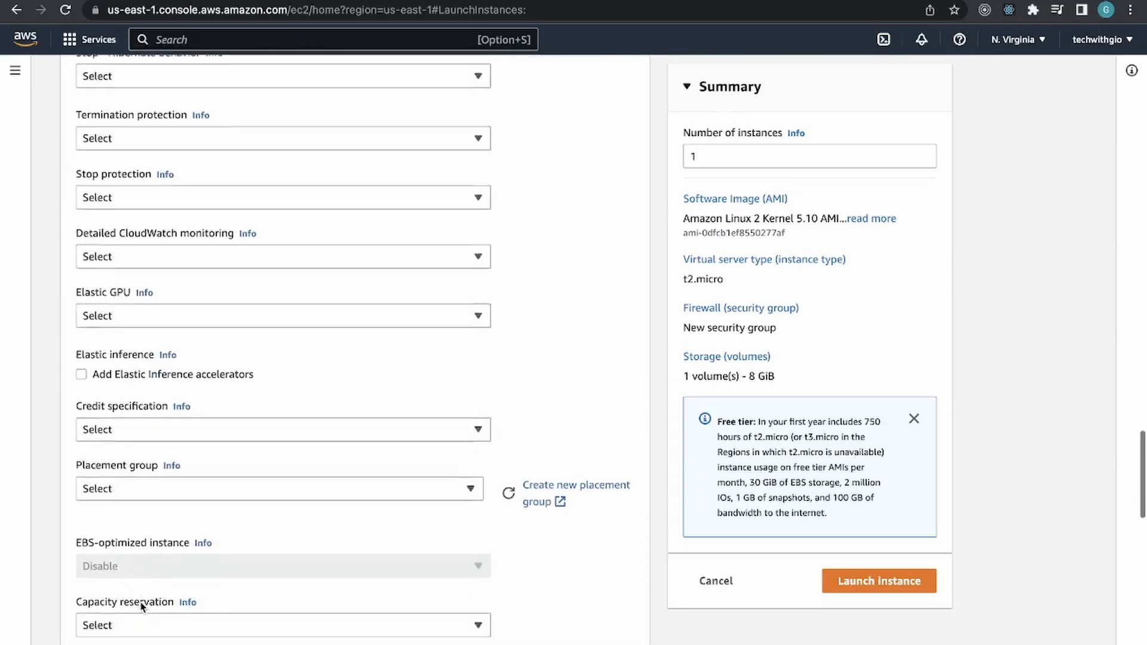
scroll(142, 606, "down", 10)
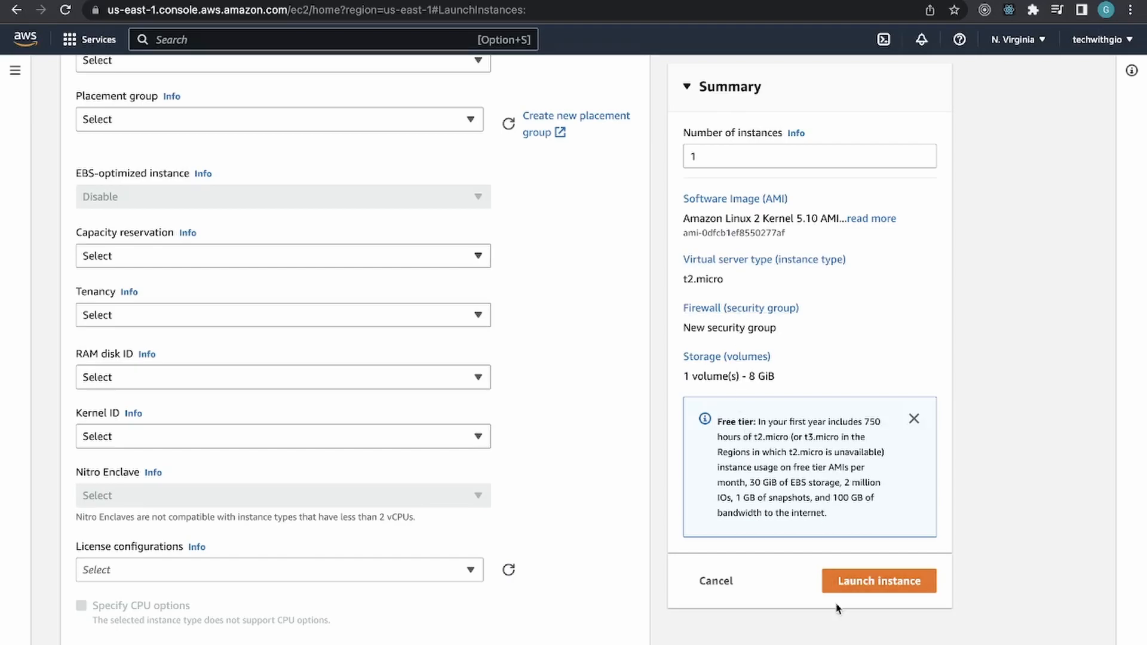
left_click(858, 594)
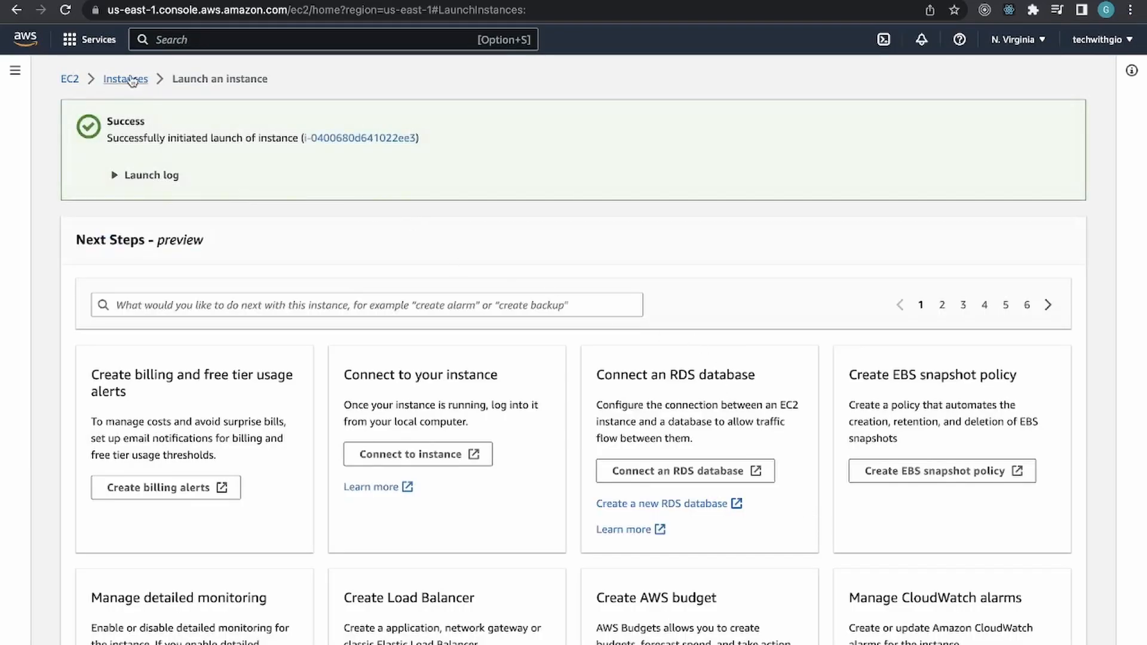
- Open the list of instances and examine twg-server's state, availability zone, public IPv4 address, monitoring and security group
left_click(131, 79)
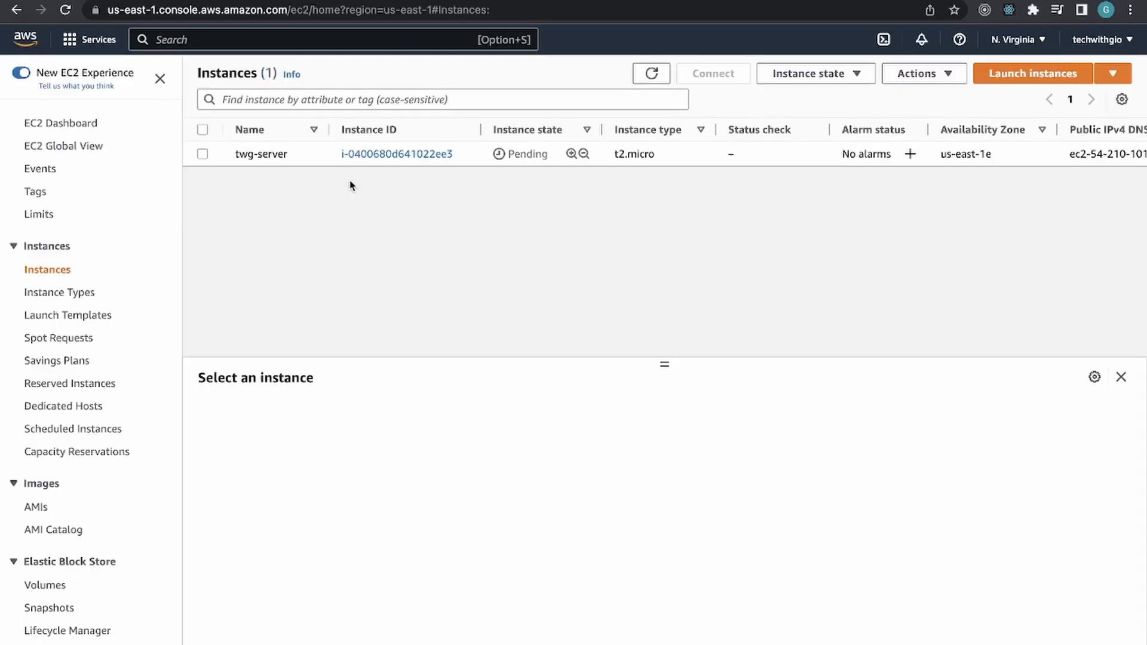
mouse_move(280, 157)
scroll(1072, 151, "right", 6)
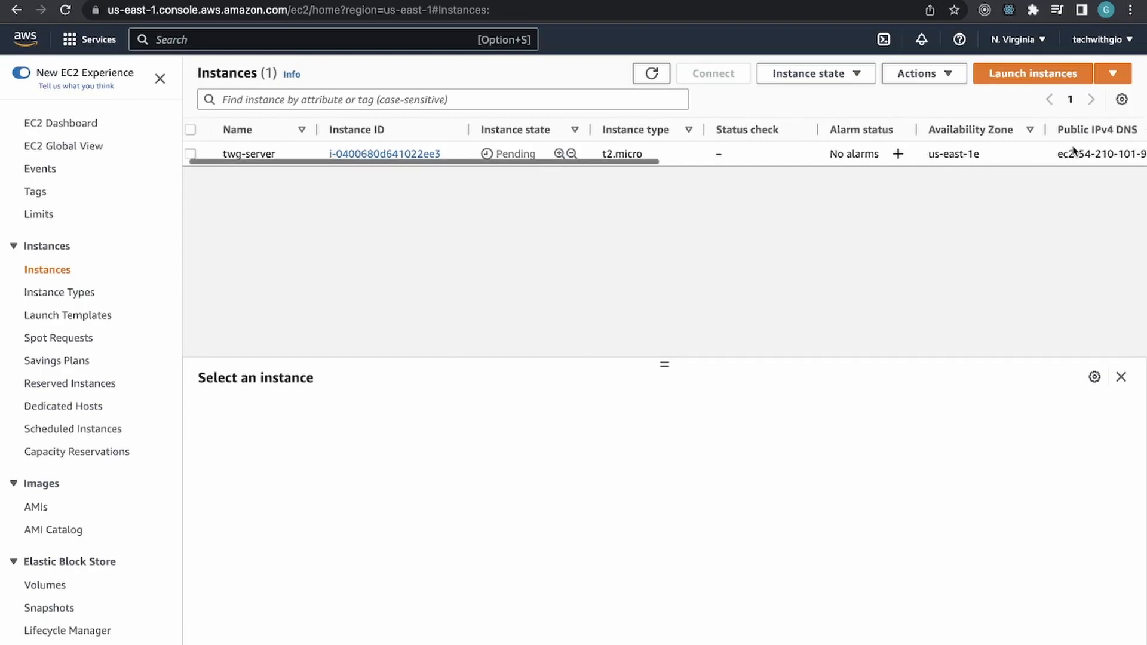
scroll(1072, 151, "right", 5)
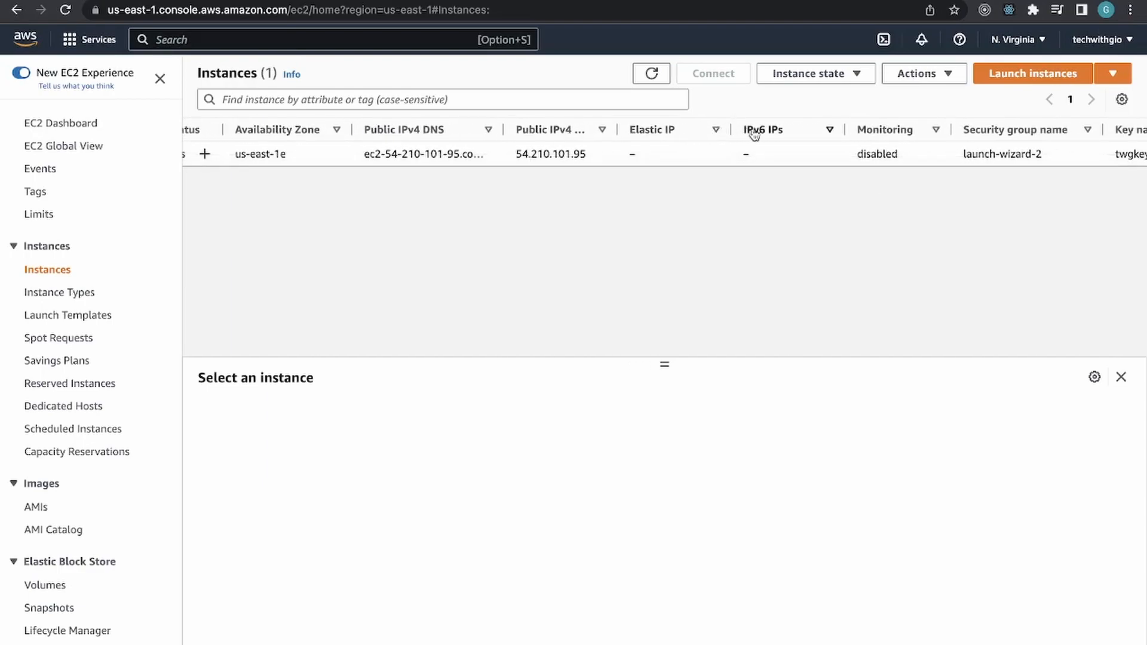
scroll(785, 143, "right", 1)
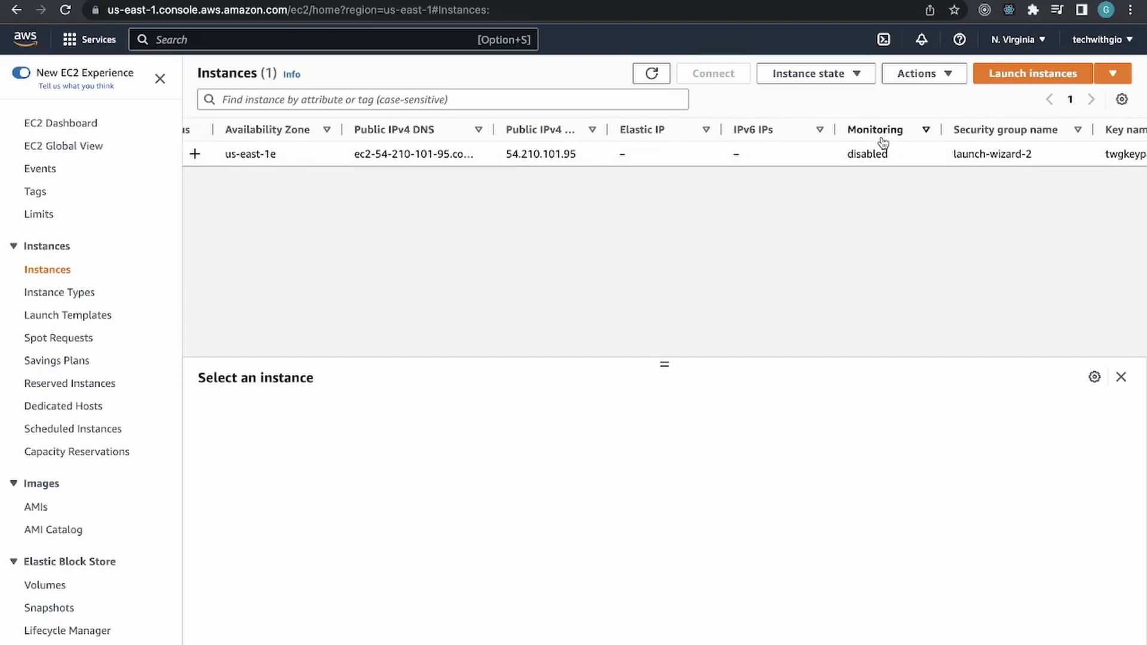
- Check twg-server's security group, key name and launch time in the instances list, and reload the page to update its state
scroll(877, 155, "right", 5)
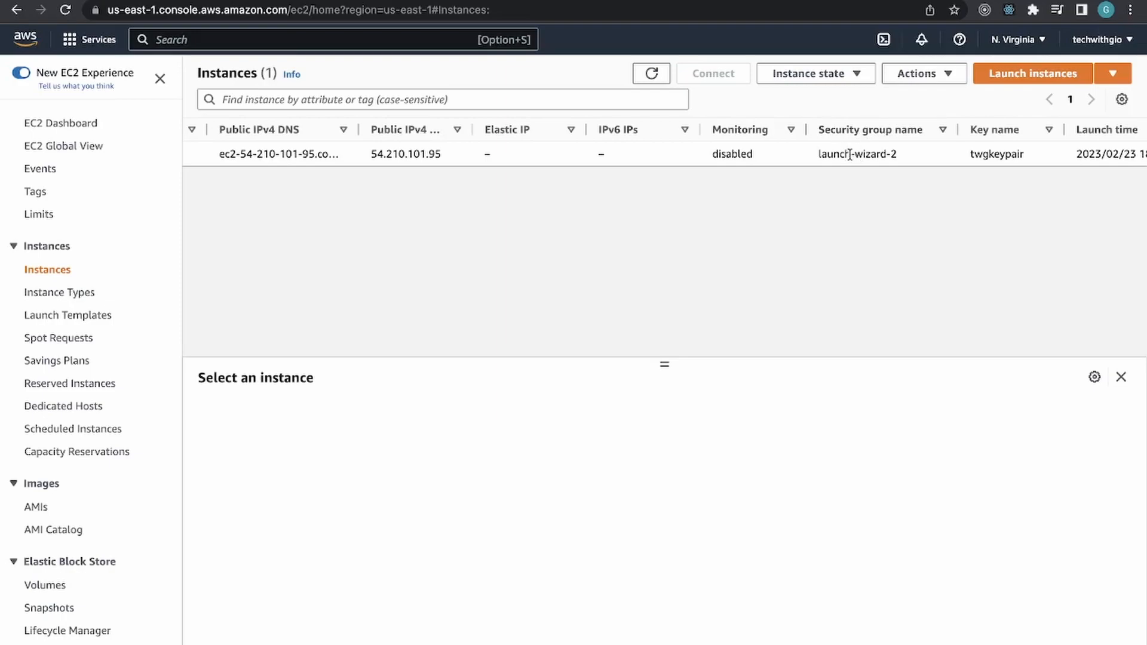
scroll(850, 154, "right", 5)
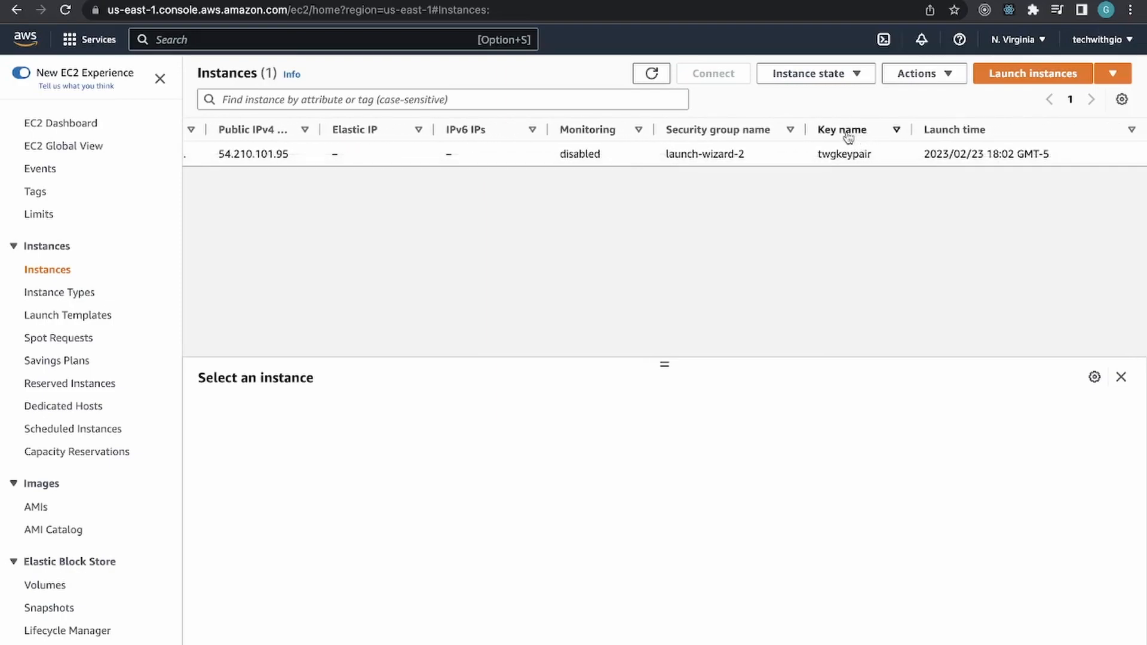
scroll(849, 140, "left", 20)
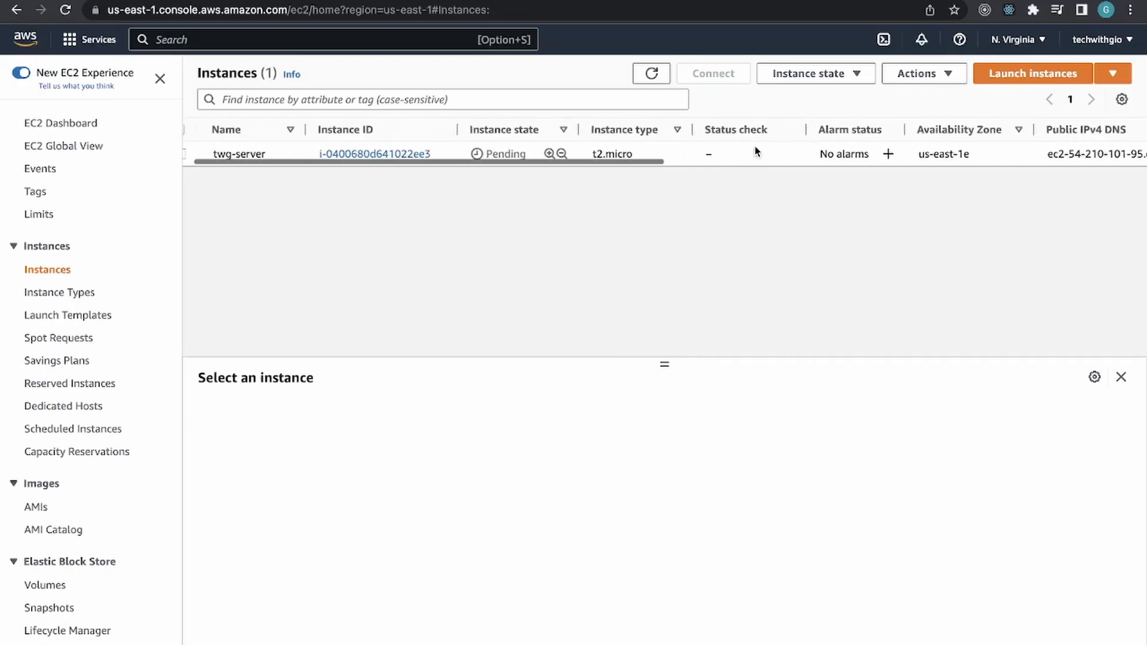
scroll(756, 151, "left", 2)
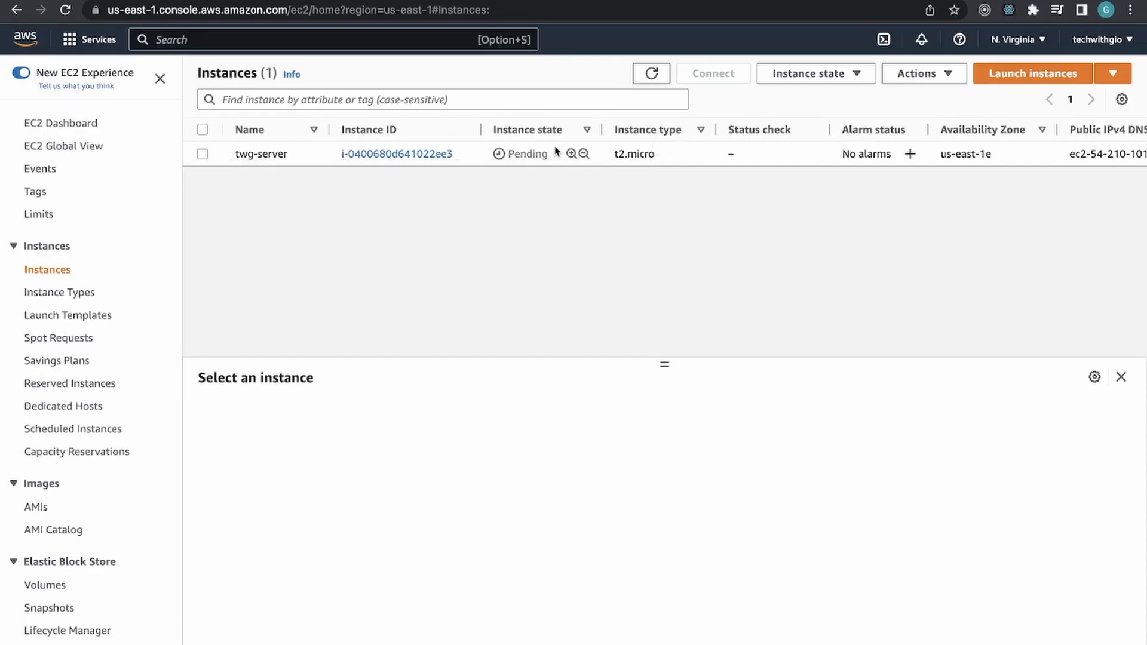
left_click(64, 10)
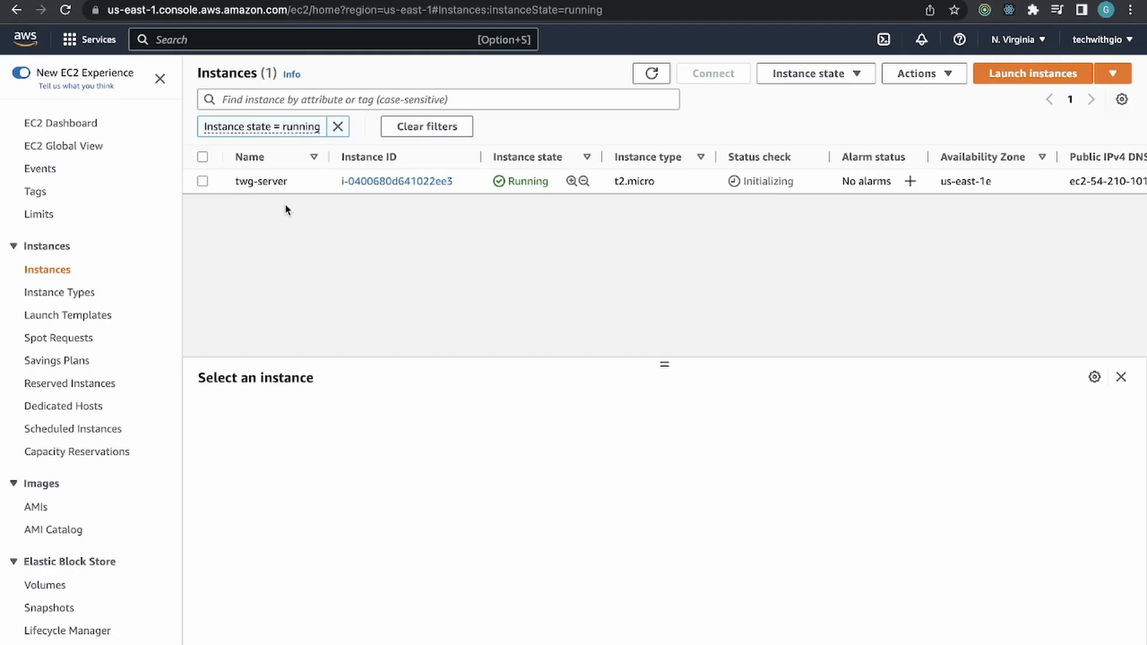
- Open twg-server's instance summary and read its platform, AMI, launch time and key pair details
left_click(383, 181)
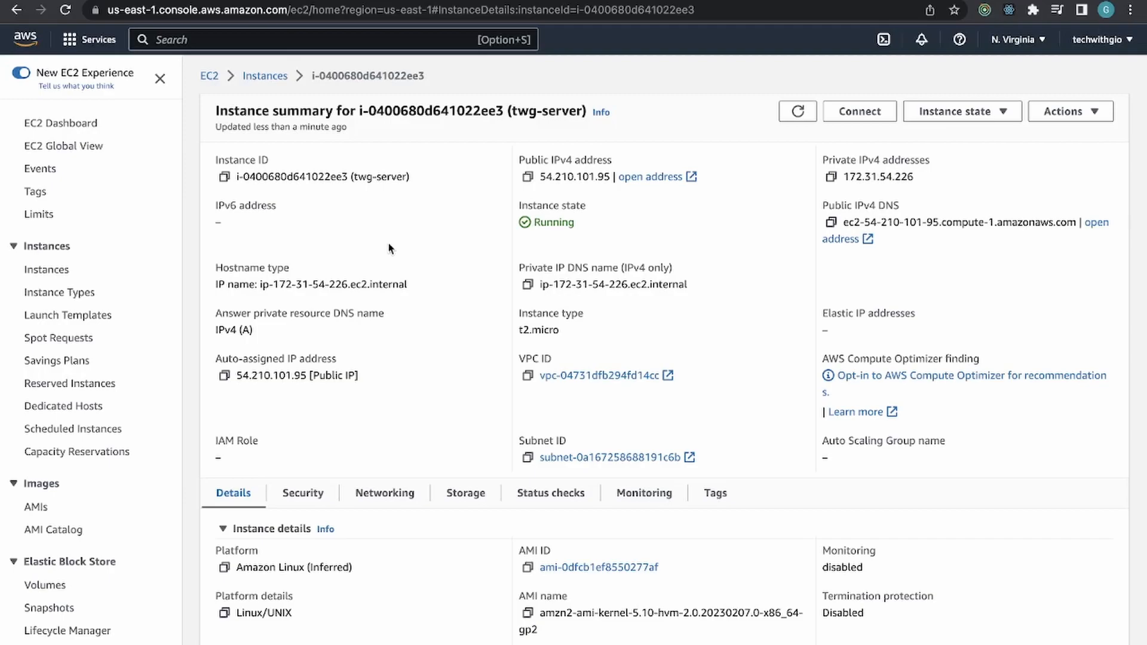
scroll(288, 389, "down", 3)
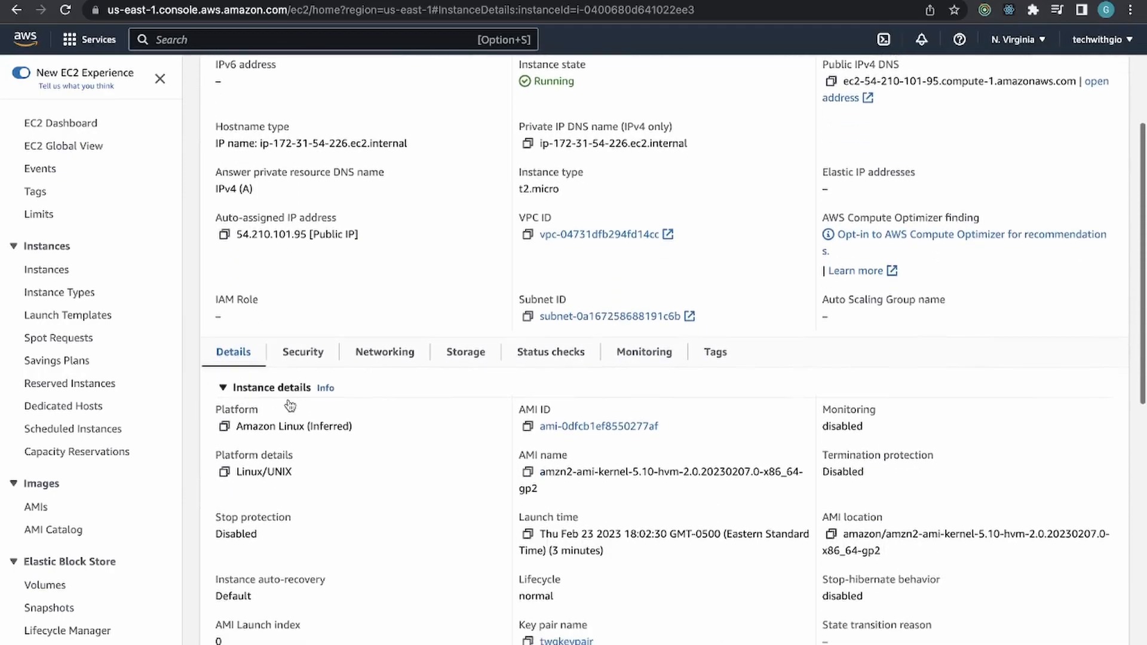
scroll(288, 362, "down", 2)
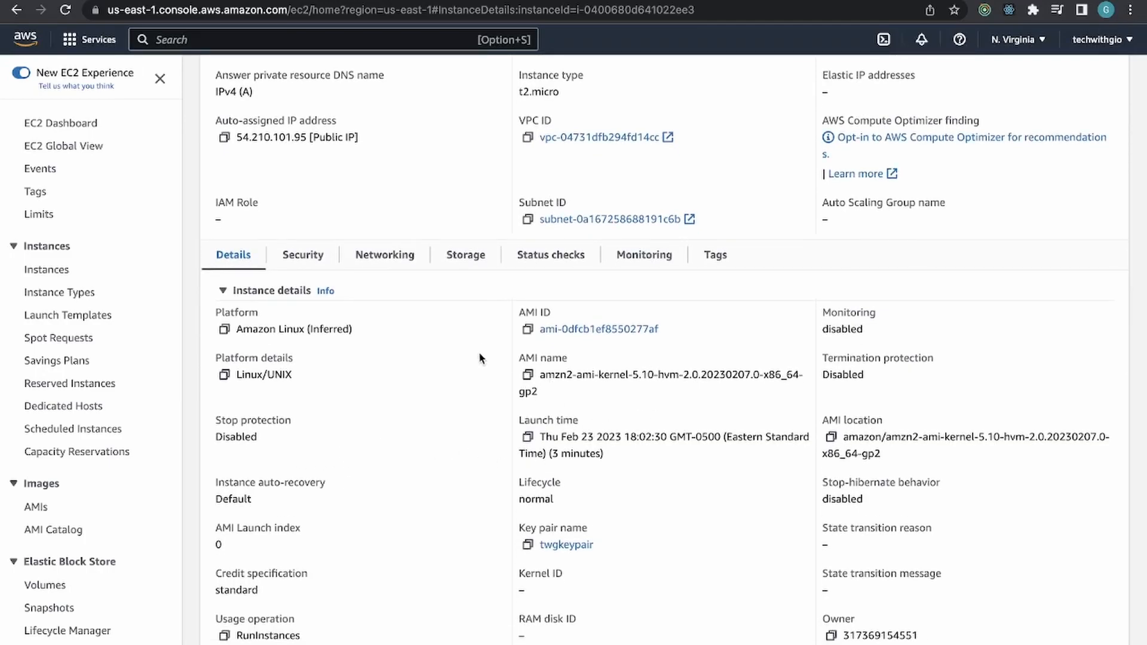
scroll(424, 395, "up", 1)
- Open the launch-wizard-2 security group from the instance's security details, check its inbound rules and return to the instance
left_click(314, 265)
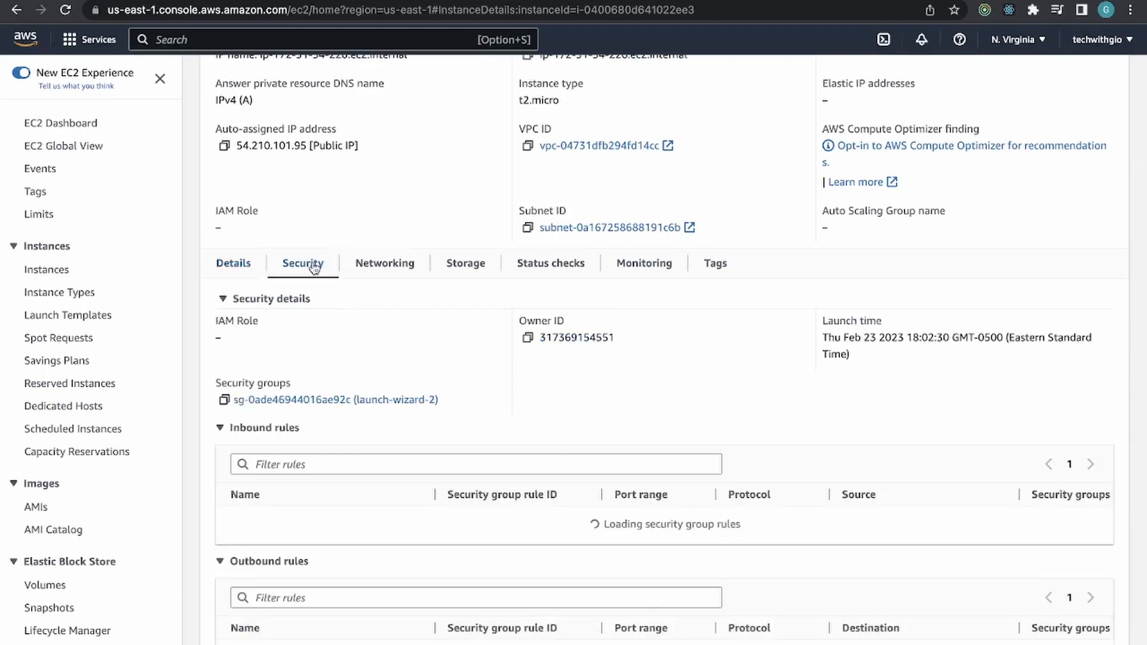
left_click(373, 408)
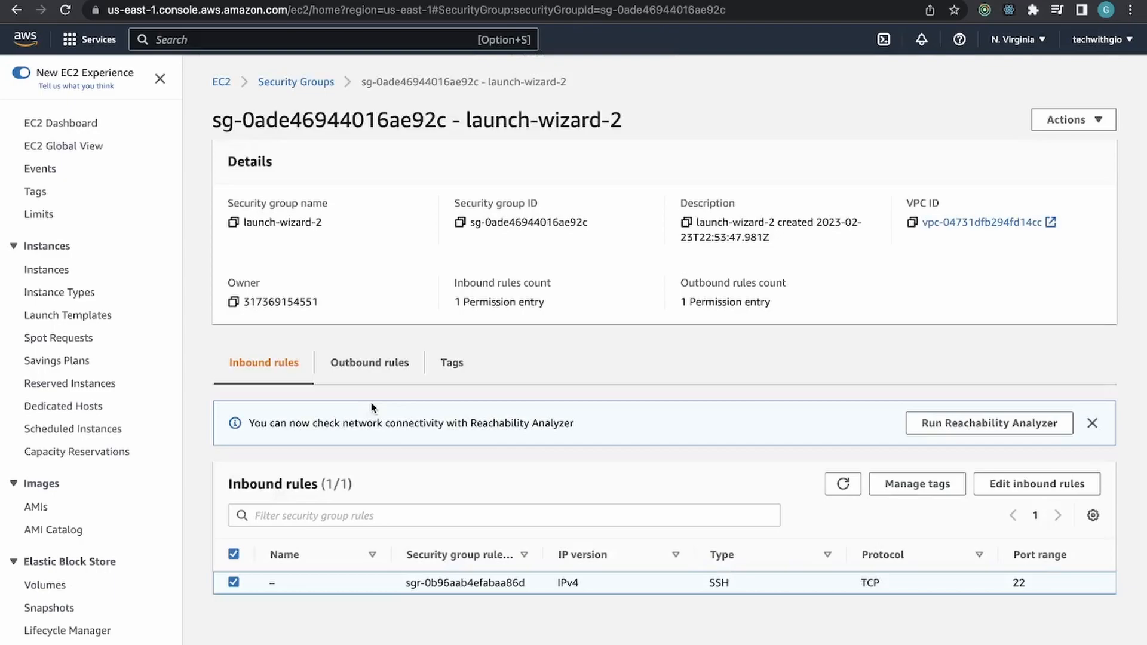
left_click(16, 9)
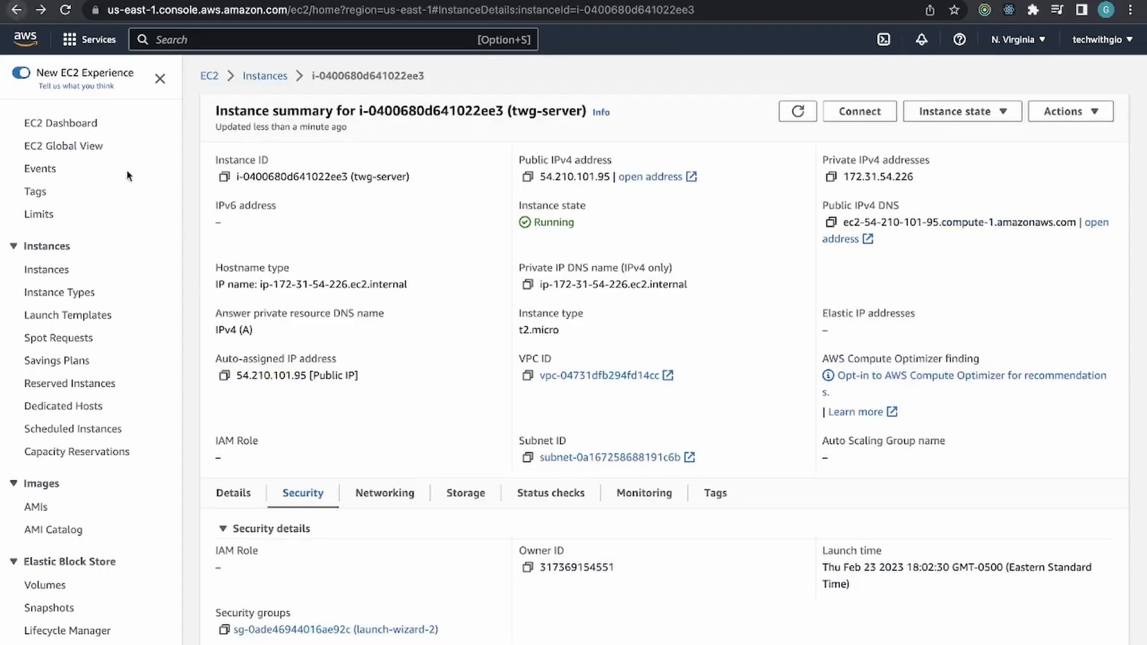
- Review twg-server's networking details, including its public and private addresses, subnet, availability zone and network interfaces
left_click(370, 502)
scroll(355, 505, "down", 3)
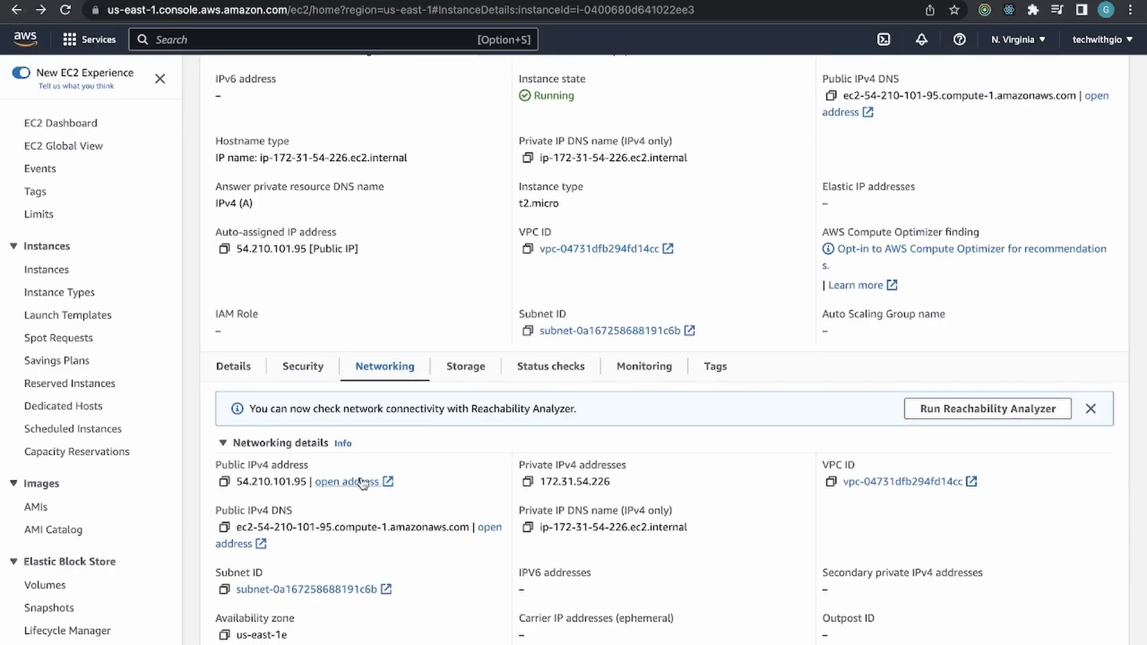
scroll(345, 506, "down", 1)
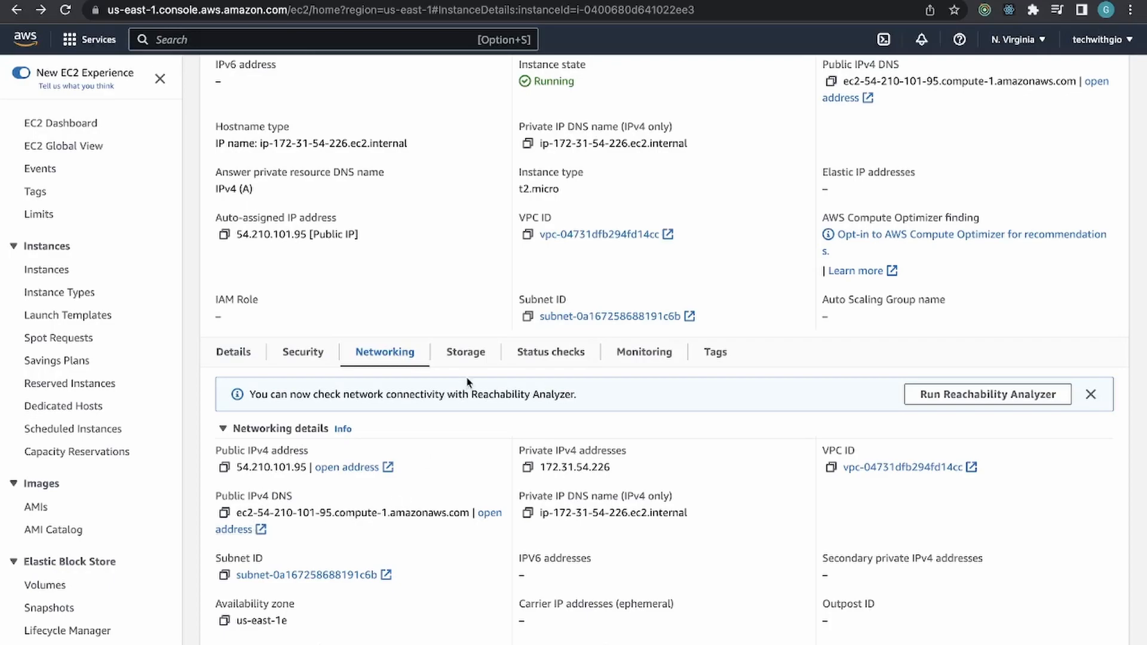
scroll(437, 452, "down", 5)
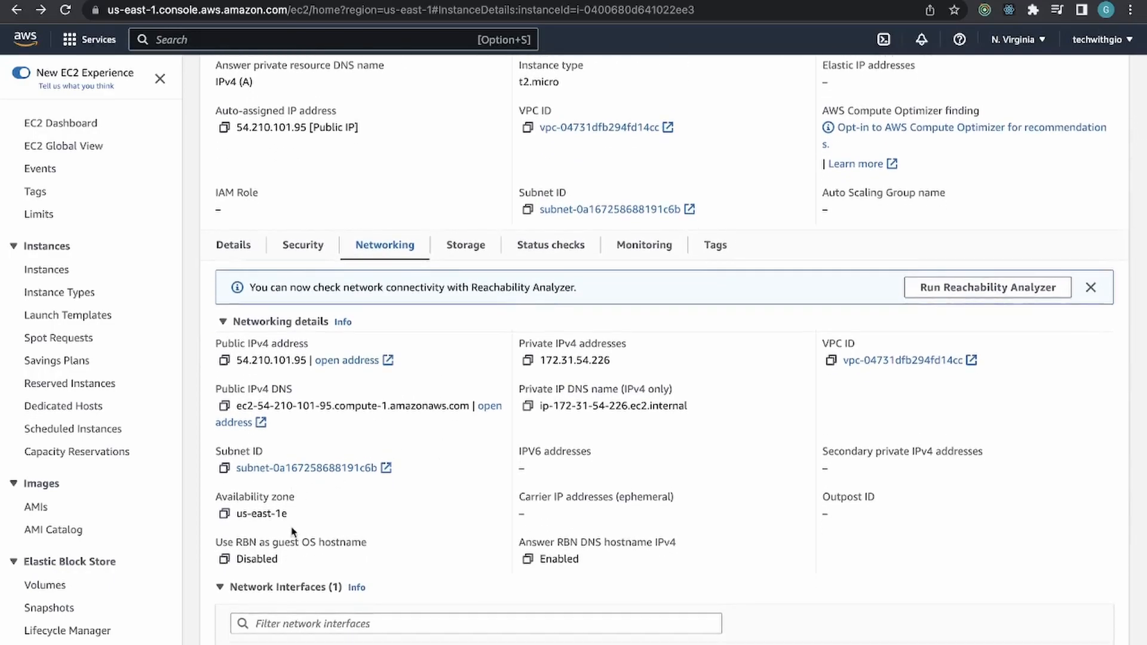
scroll(389, 471, "down", 3)
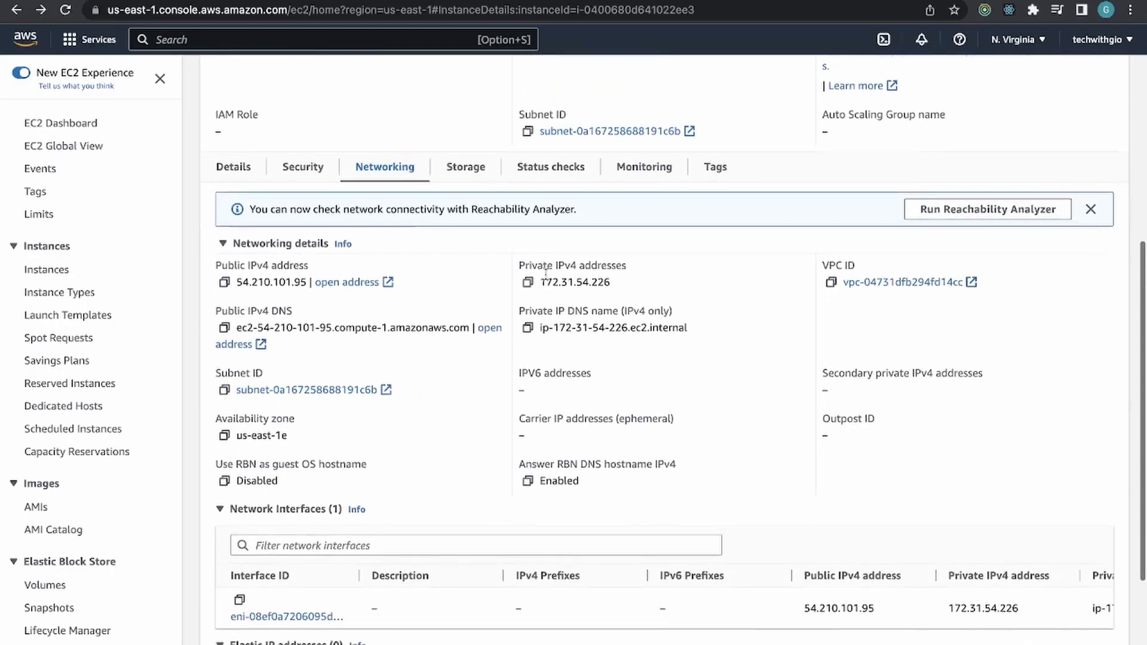
scroll(624, 307, "down", 4)
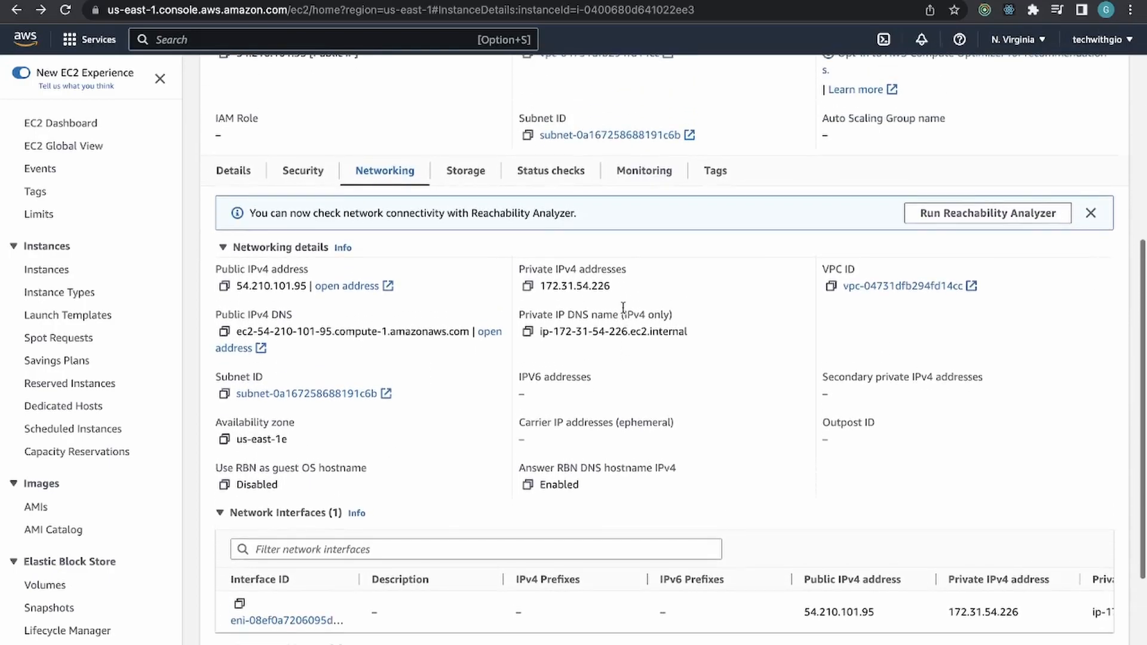
scroll(624, 307, "up", 8)
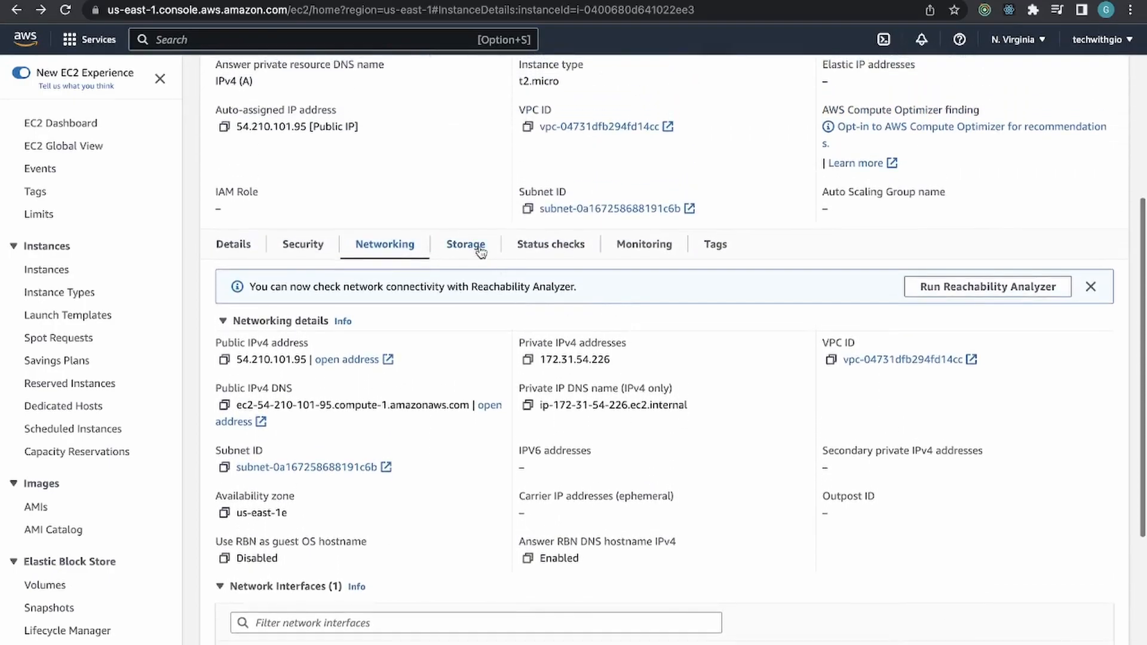
- Review twg-server's block devices, status checks, monitoring graphs and tags
left_click(481, 251)
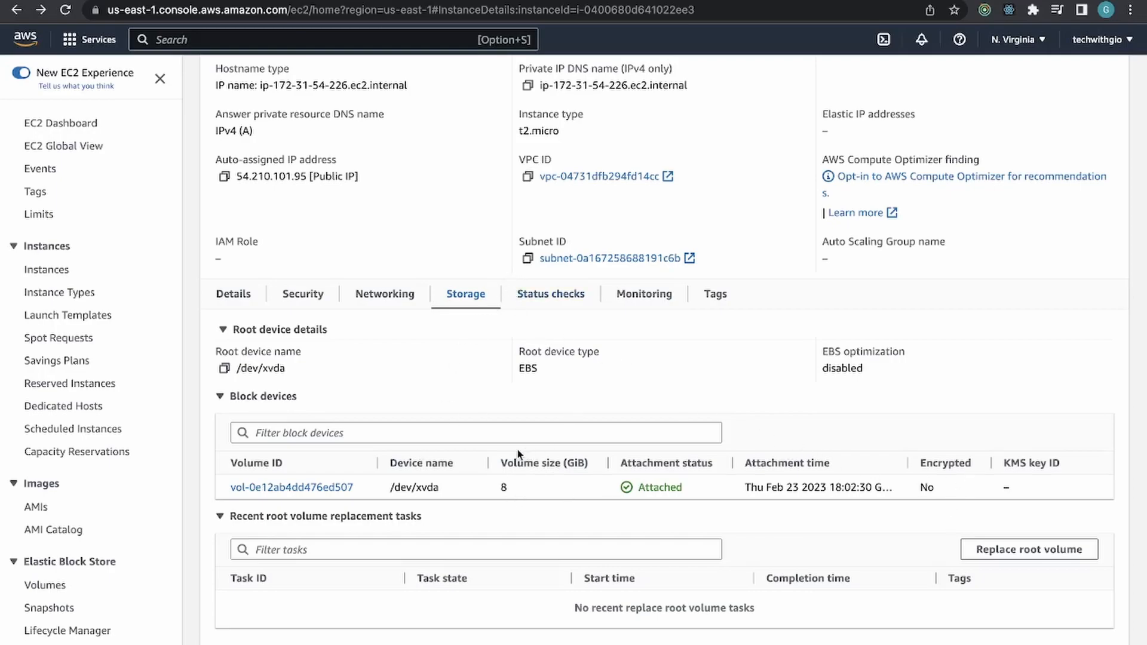
left_click(517, 299)
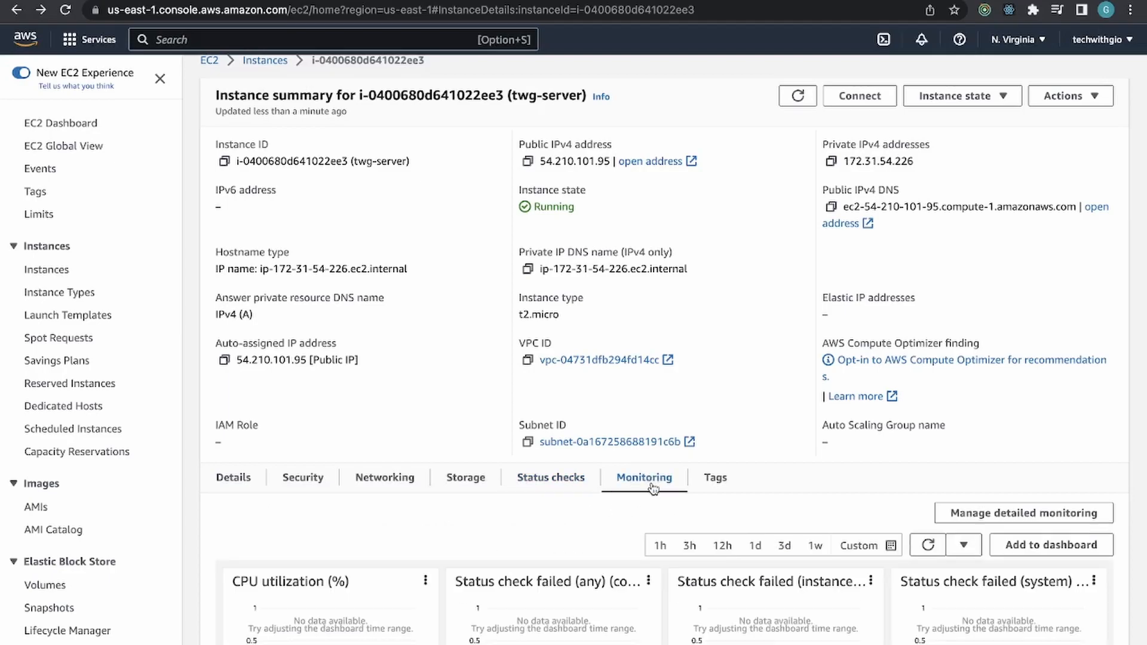
scroll(653, 485, "down", 5)
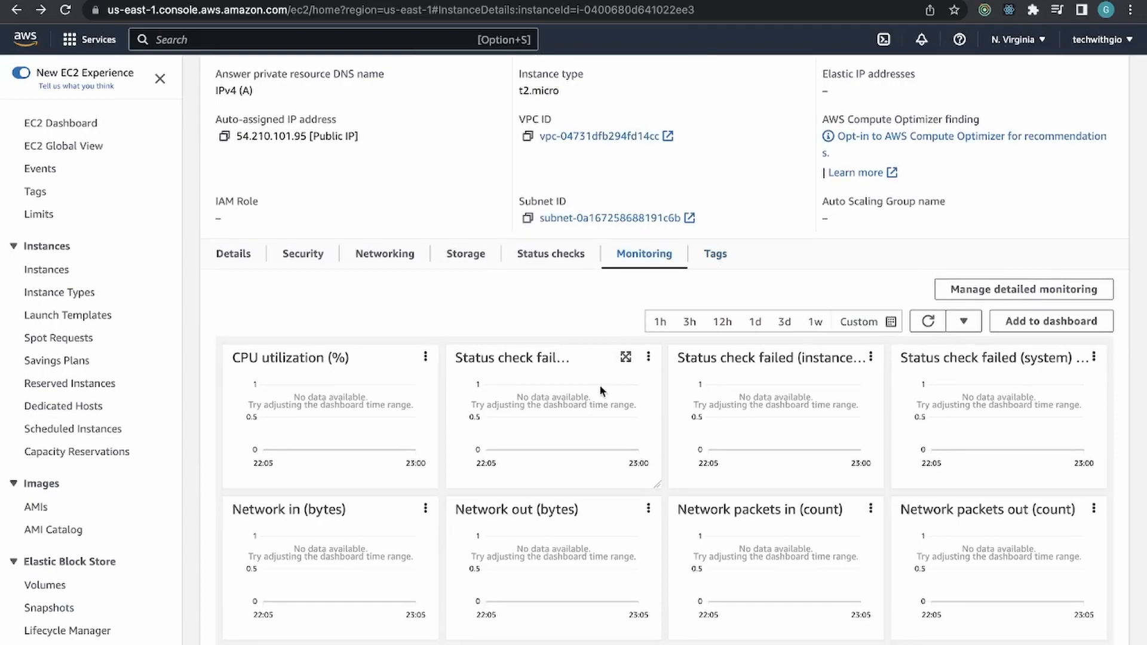
left_click(710, 258)
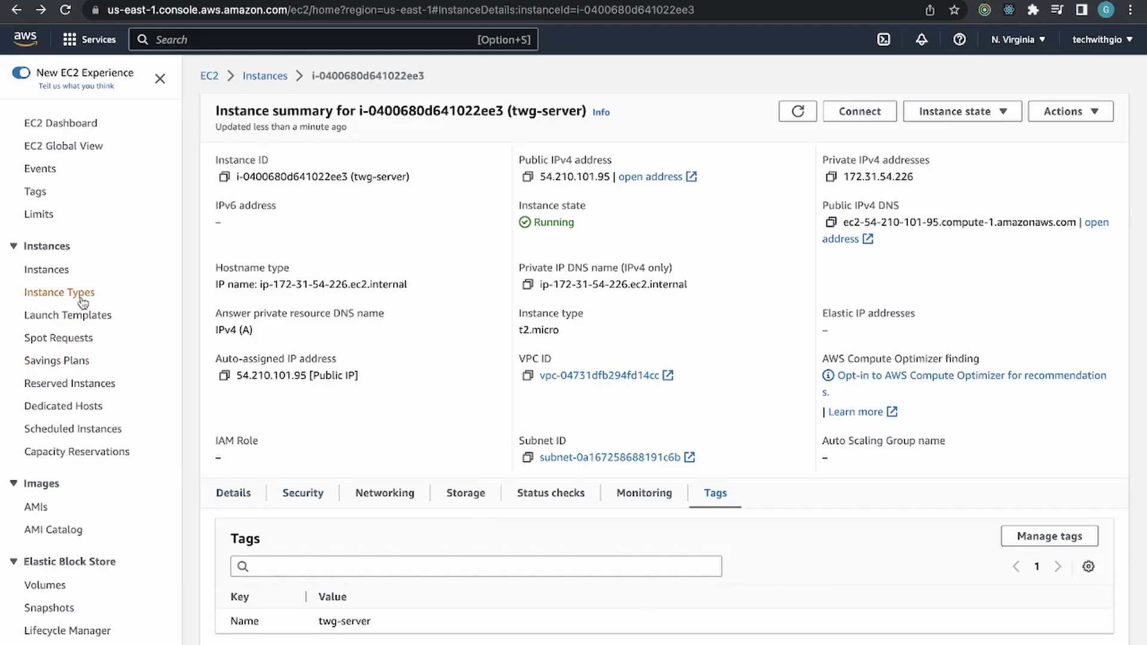
- View the load balancers, the launch configurations and the Elastic Block Store volumes of the region
scroll(71, 407, "down", 2)
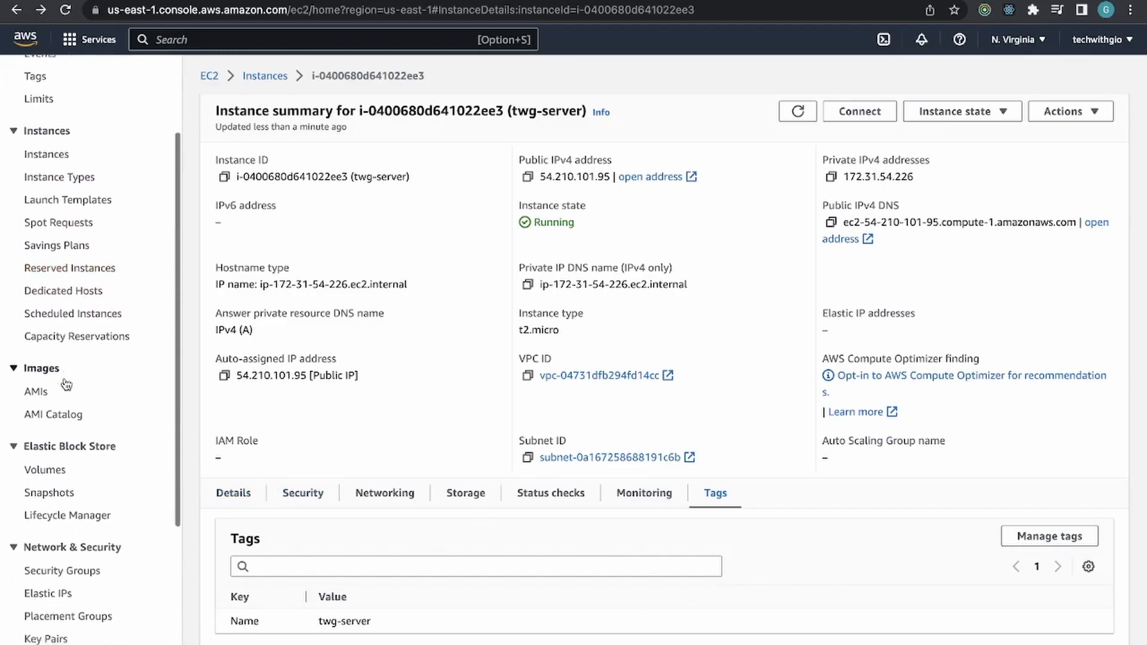
scroll(66, 384, "down", 3)
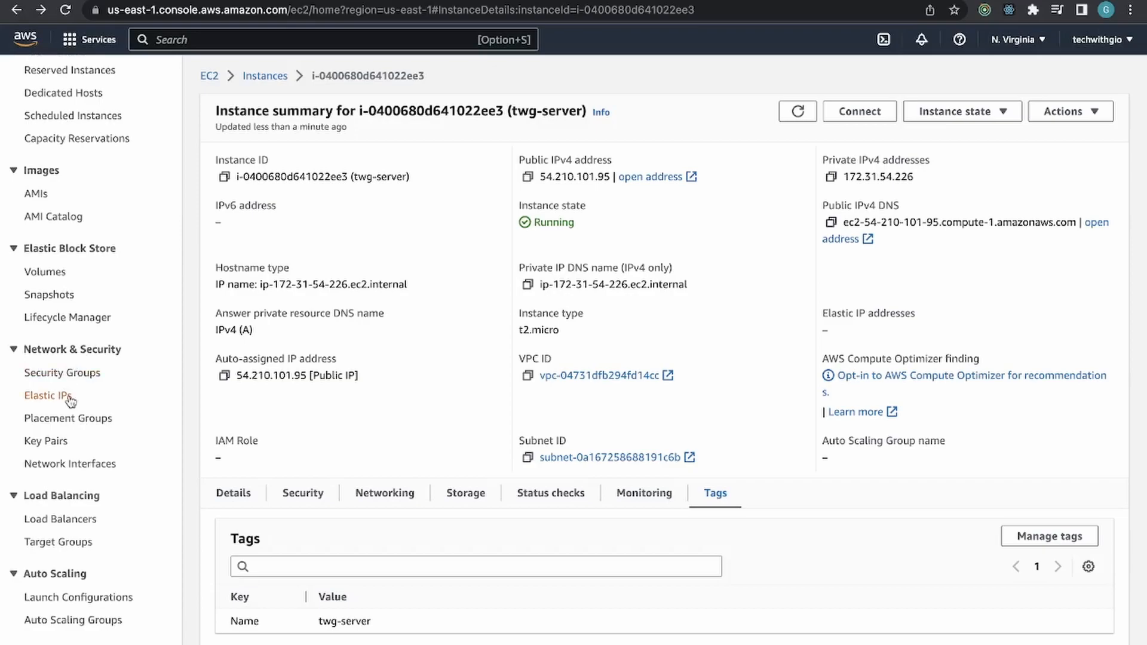
left_click(47, 518)
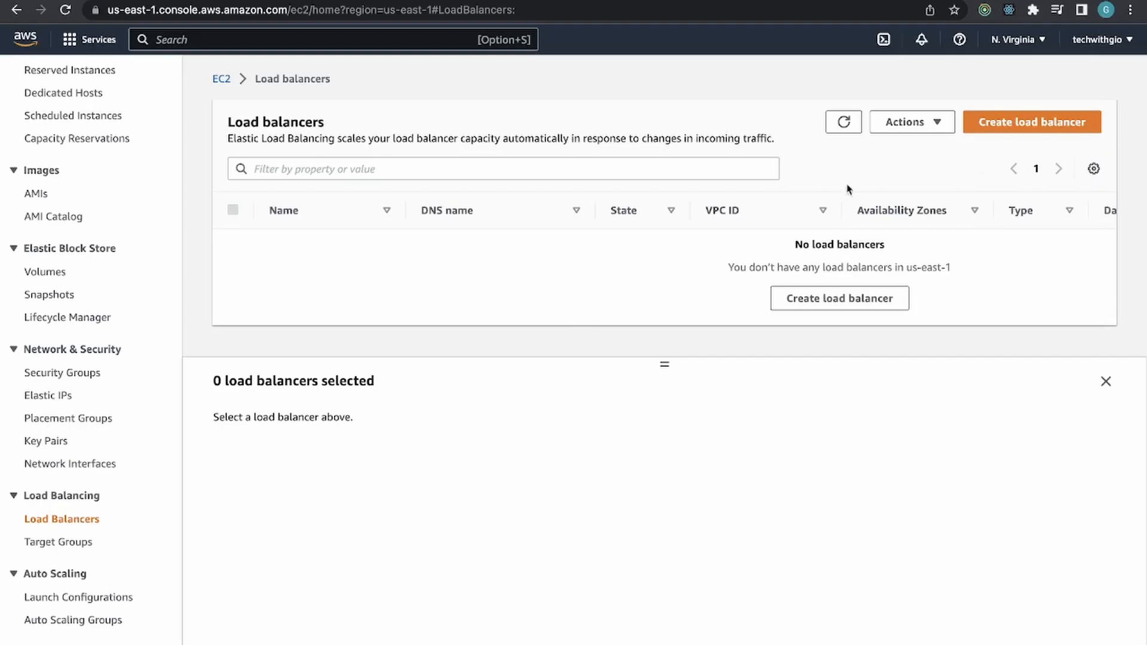
left_click(54, 598)
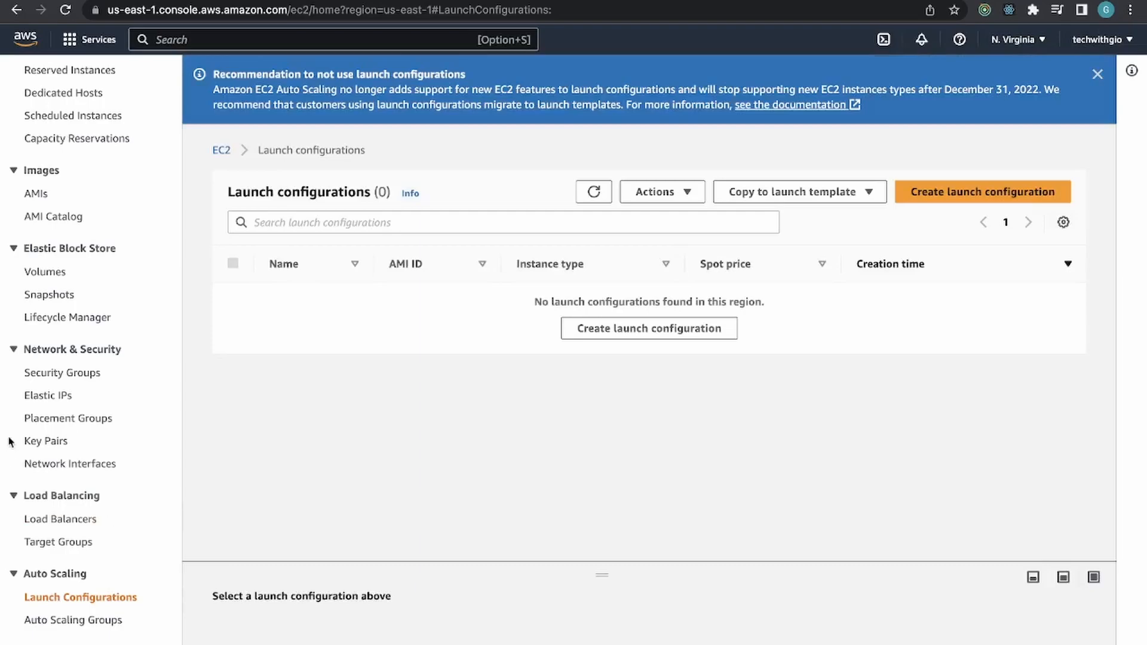
scroll(48, 427, "up", 3)
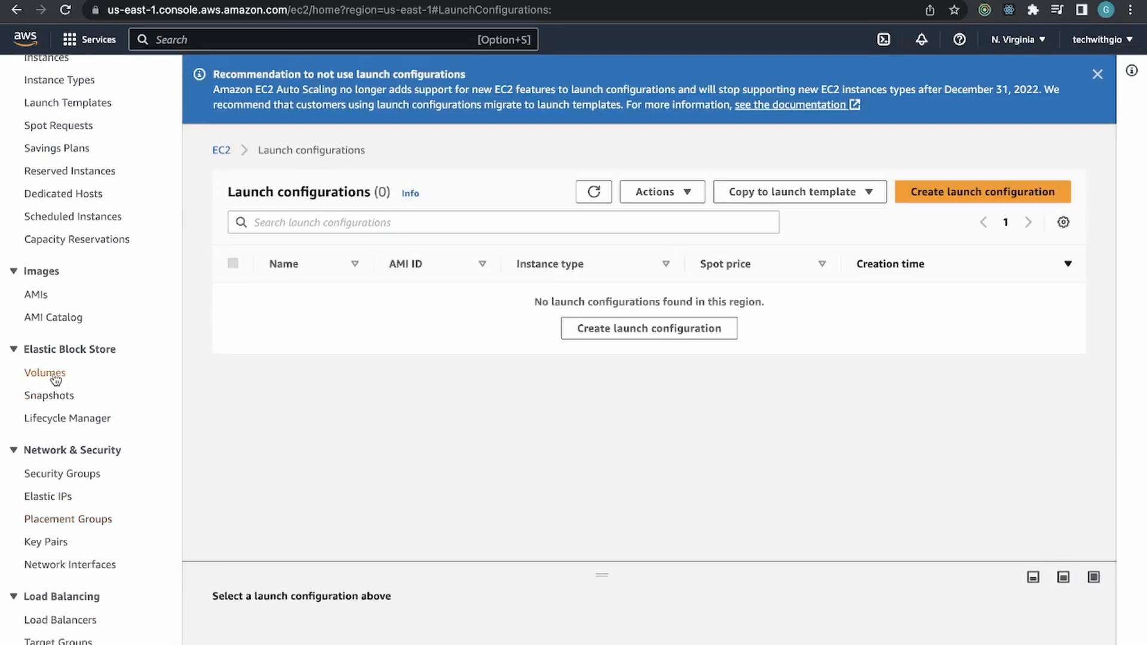
left_click(45, 373)
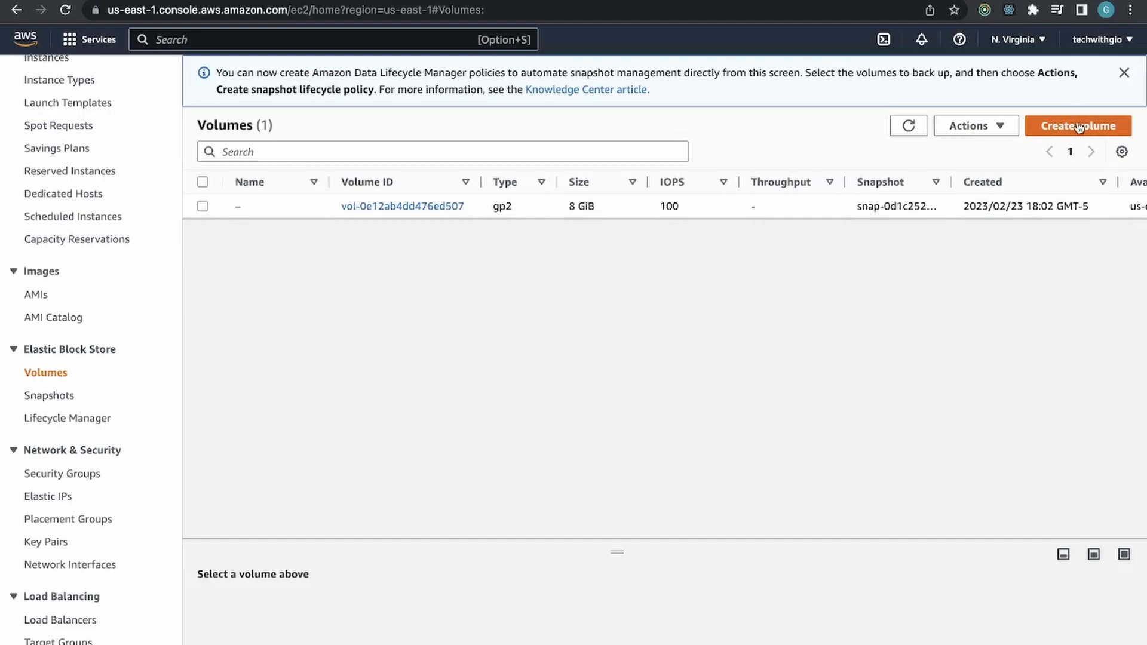
- View the spot requests and the dedicated hosts of the region
scroll(53, 287, "up", 2)
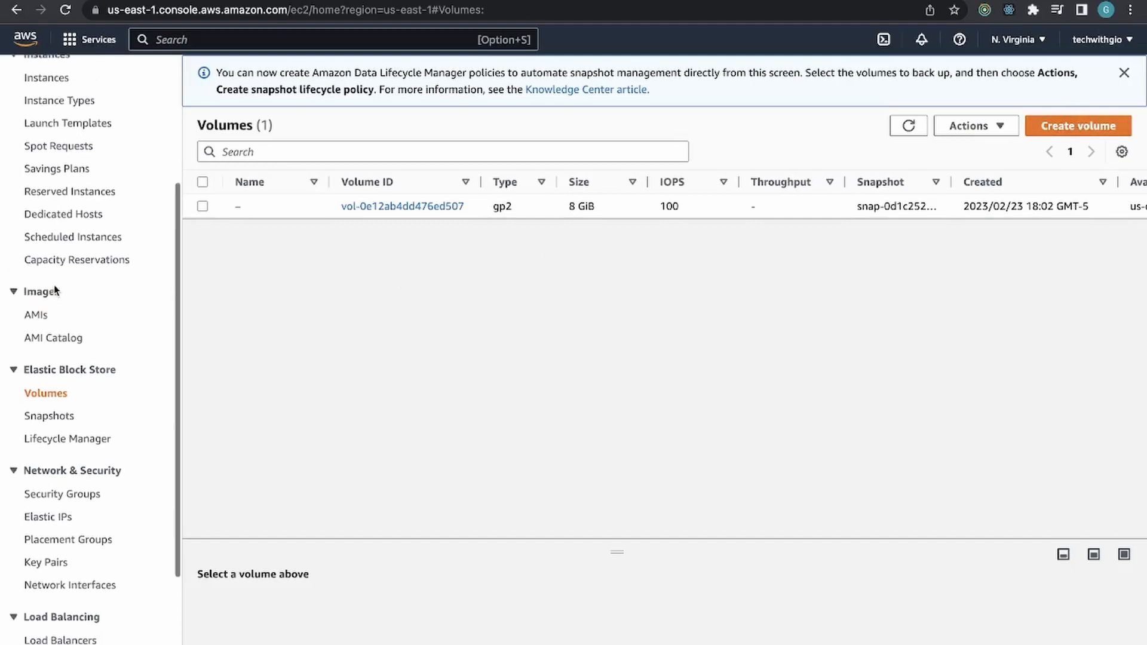
scroll(54, 287, "up", 4)
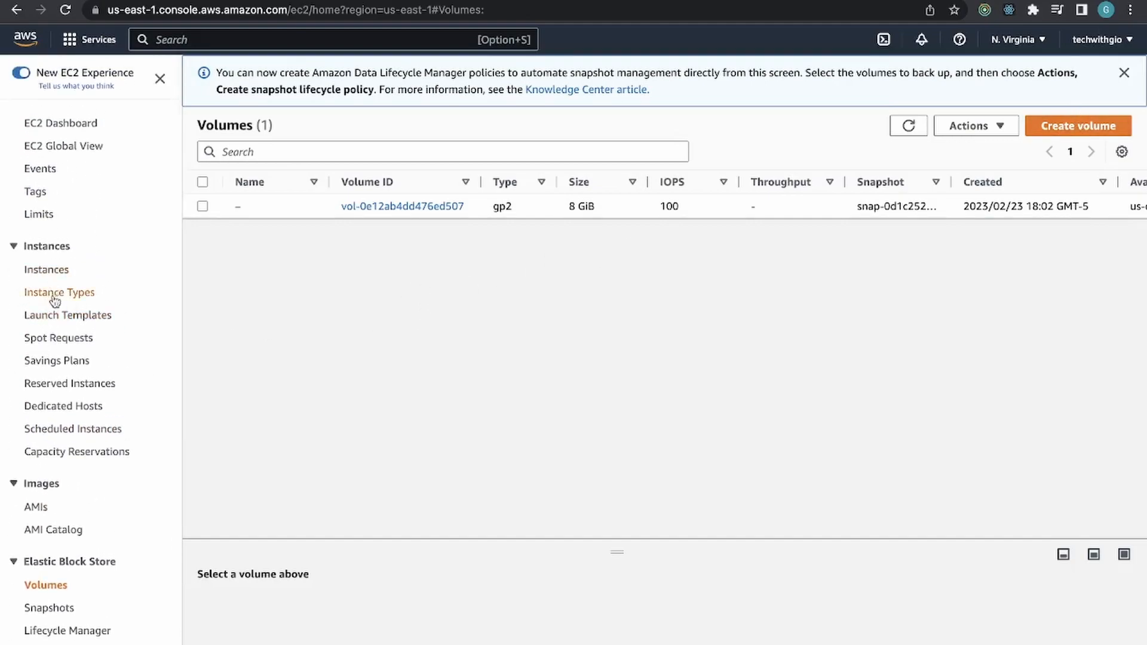
left_click(57, 339)
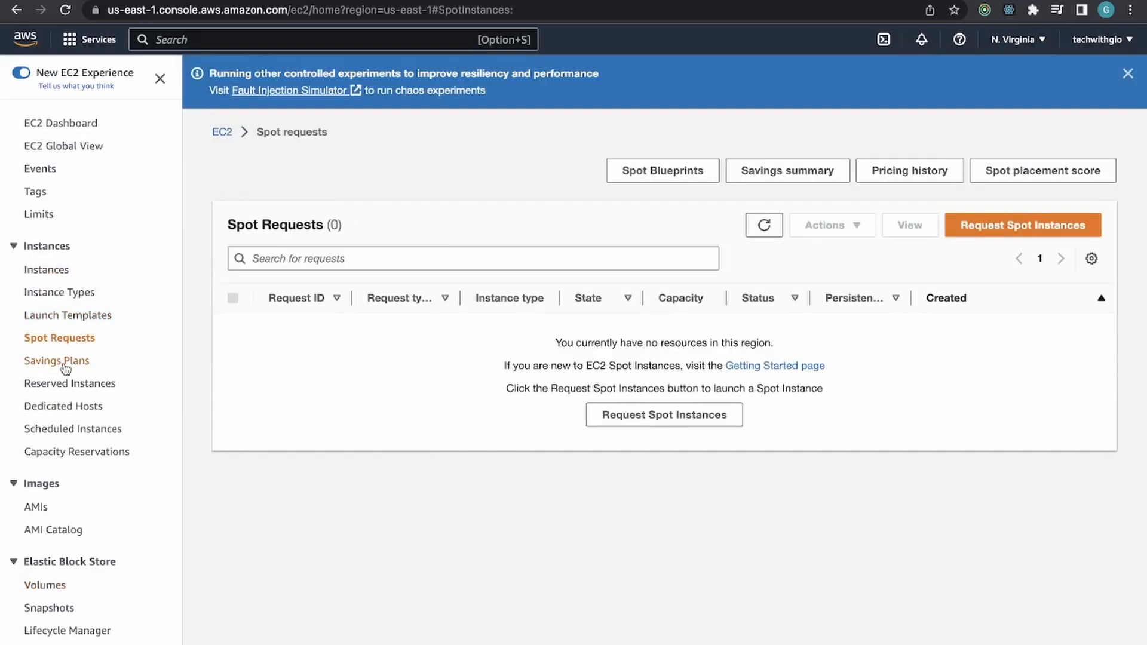
left_click(46, 408)
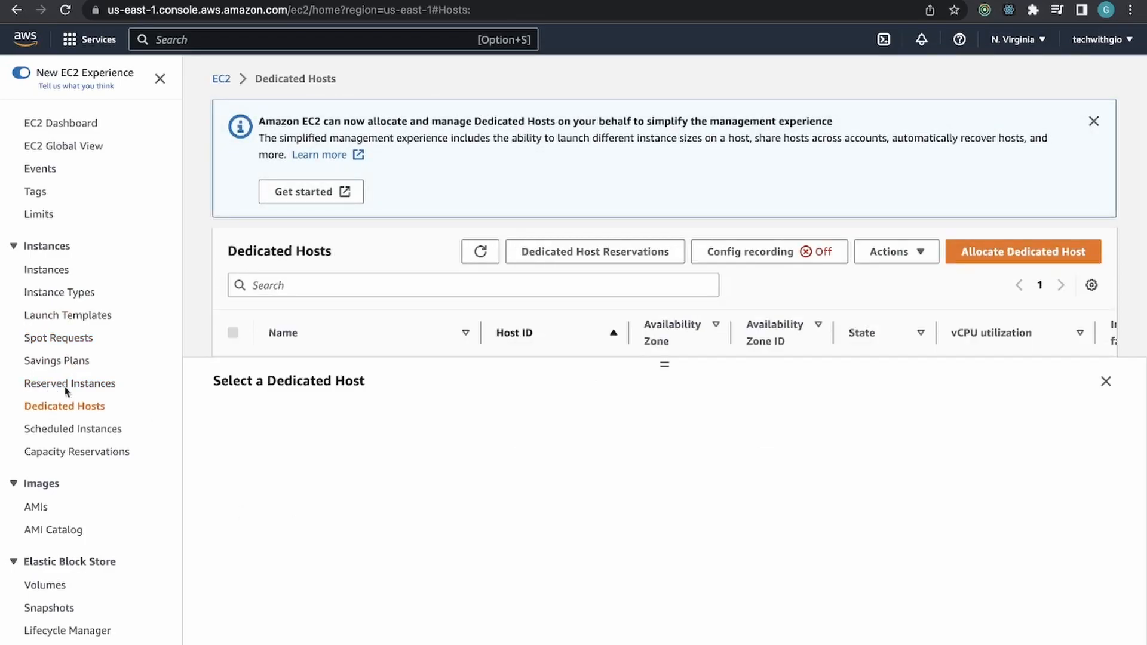
- Return to the EC2 dashboard, open the running instances and examine twg-server's status check and public IPv4 address
left_click(67, 128)
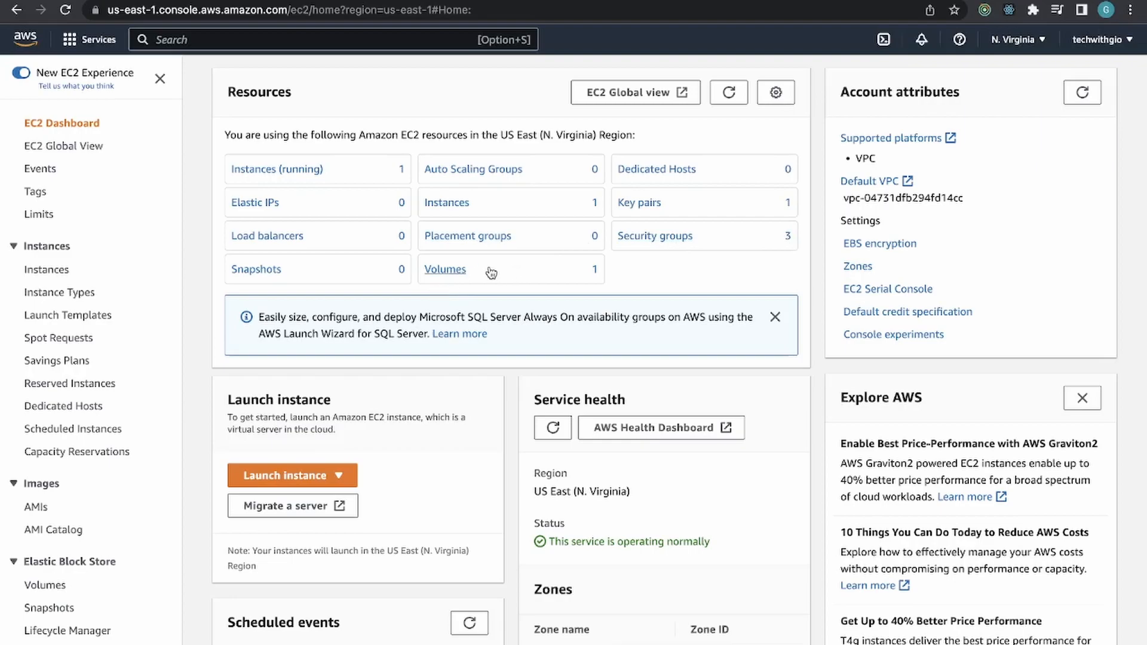
left_click(291, 172)
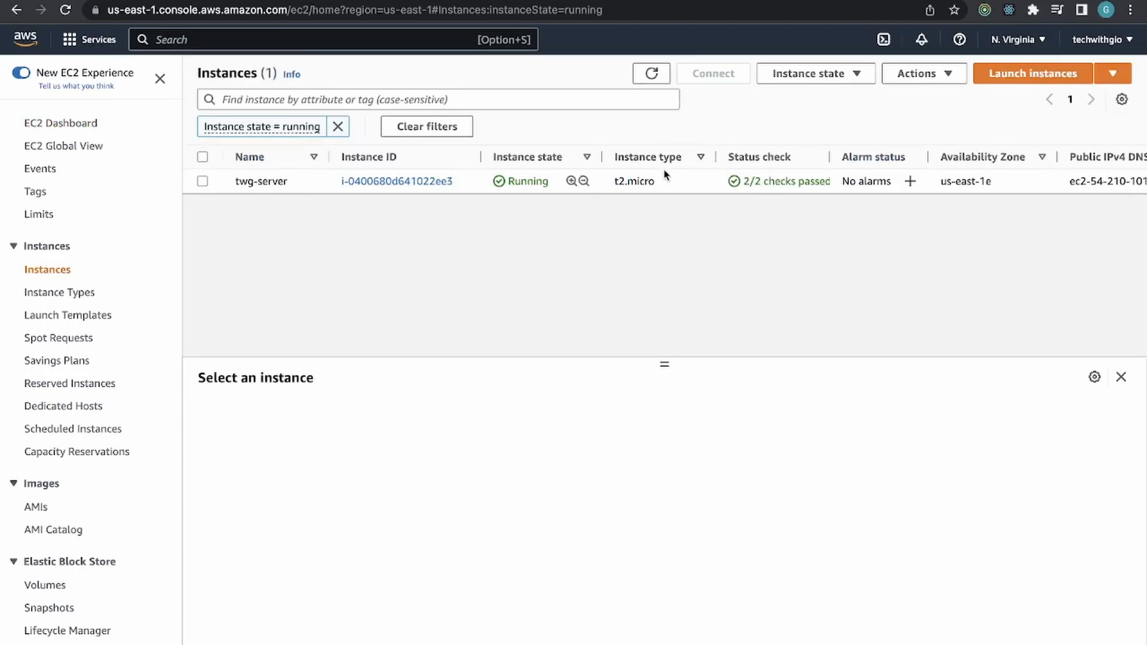
scroll(673, 185, "right", 8)
scroll(698, 181, "right", 3)
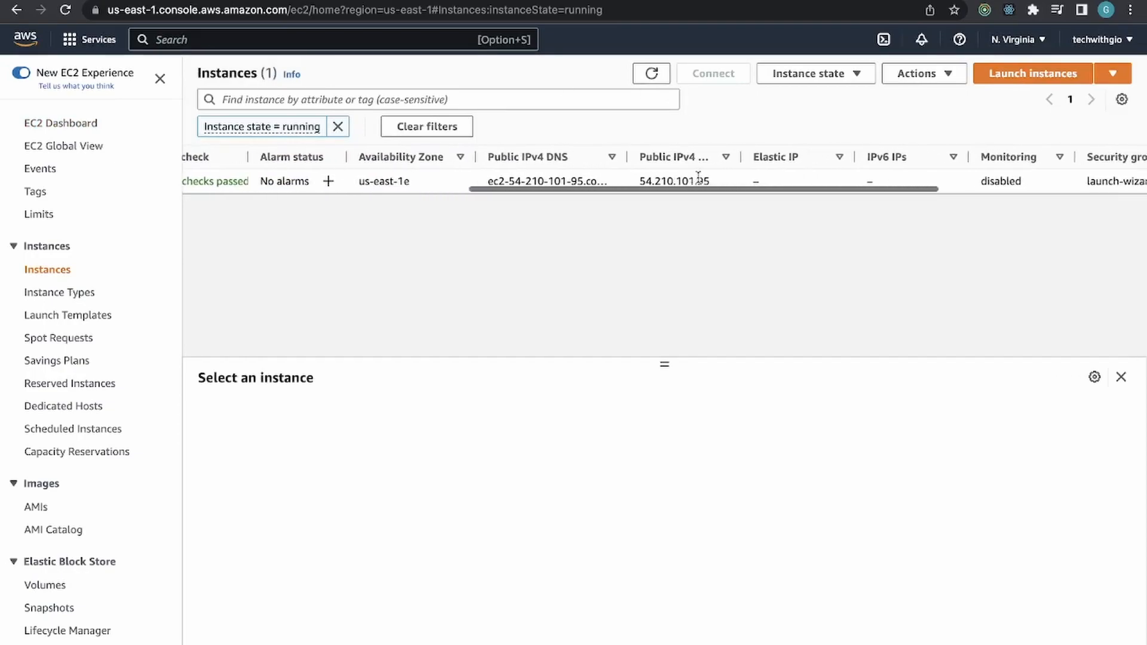
scroll(699, 182, "left", 10)
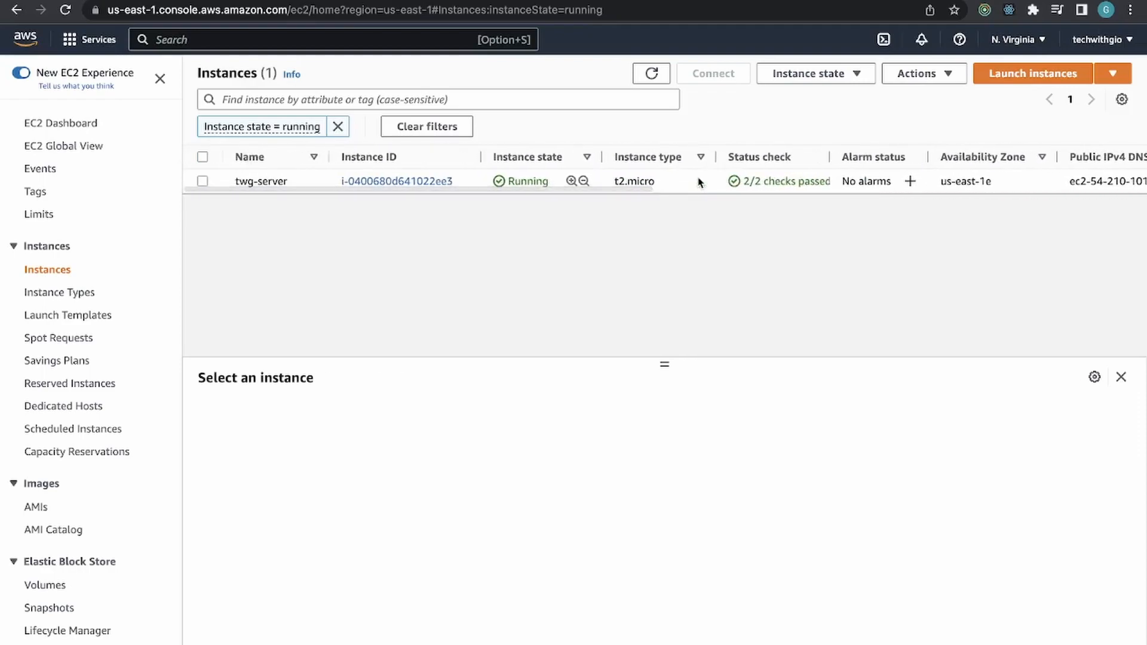